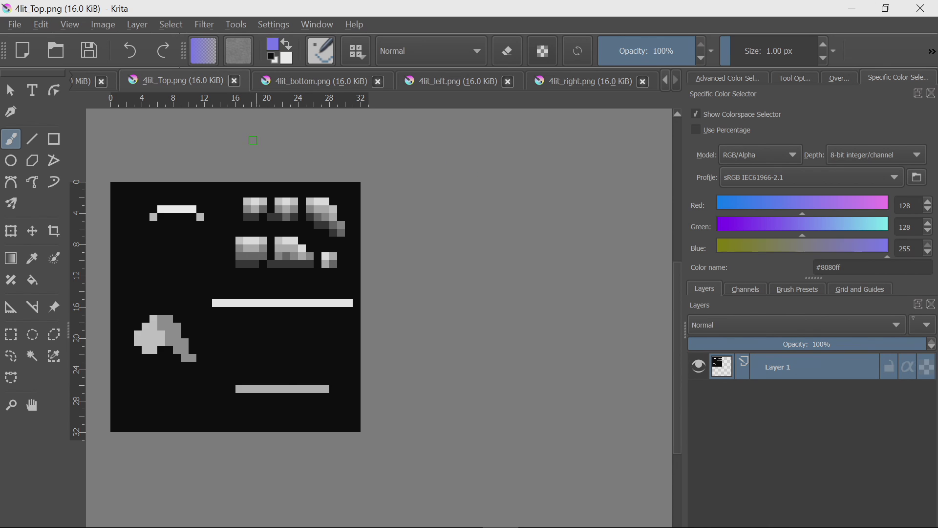
Step: Flip through the 4lit_bottom, 4lit_left and 4lit_Top sprites, finishing on Normals.png
{"action": "left_click", "coordinate": [320, 89]}
{"action": "left_click", "coordinate": [461, 83]}
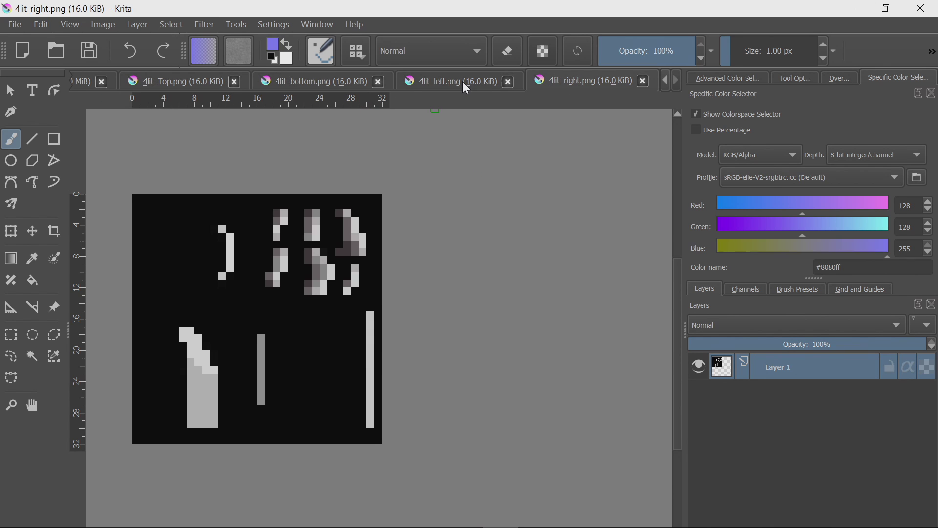
{"action": "left_click", "coordinate": [462, 81]}
{"action": "left_click", "coordinate": [315, 82]}
{"action": "left_click", "coordinate": [202, 82]}
{"action": "left_click", "coordinate": [87, 81]}
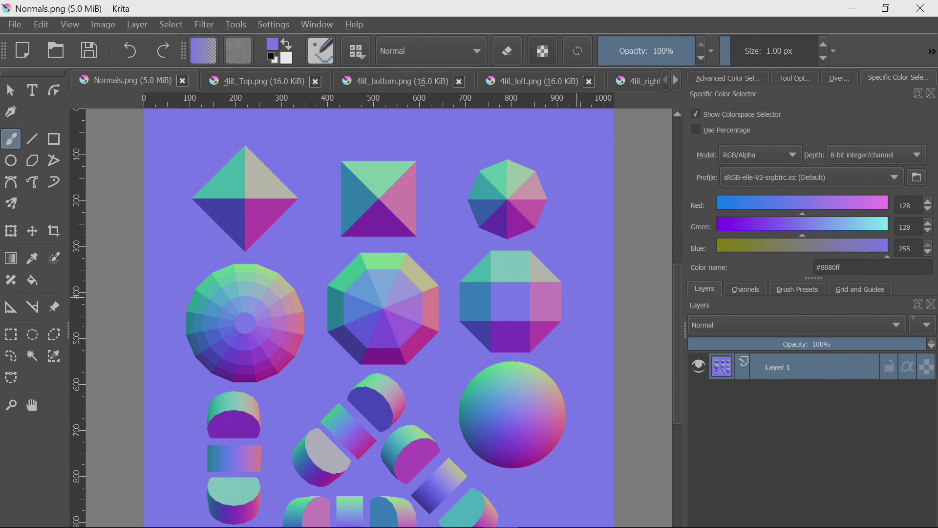
Step: Zoom out and show Normals.png's Red channel alone by hiding Blue and Green
{"action": "key", "text": "minus"}
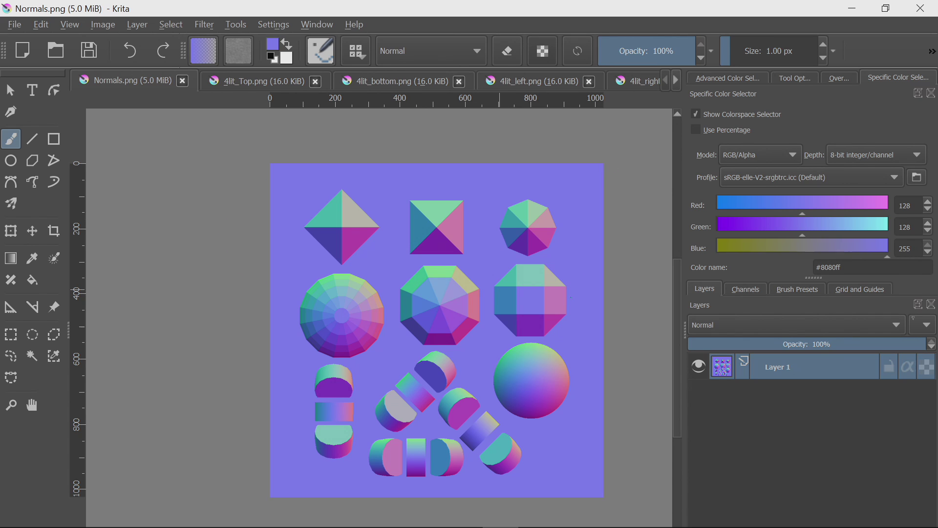
{"action": "left_click", "coordinate": [746, 288]}
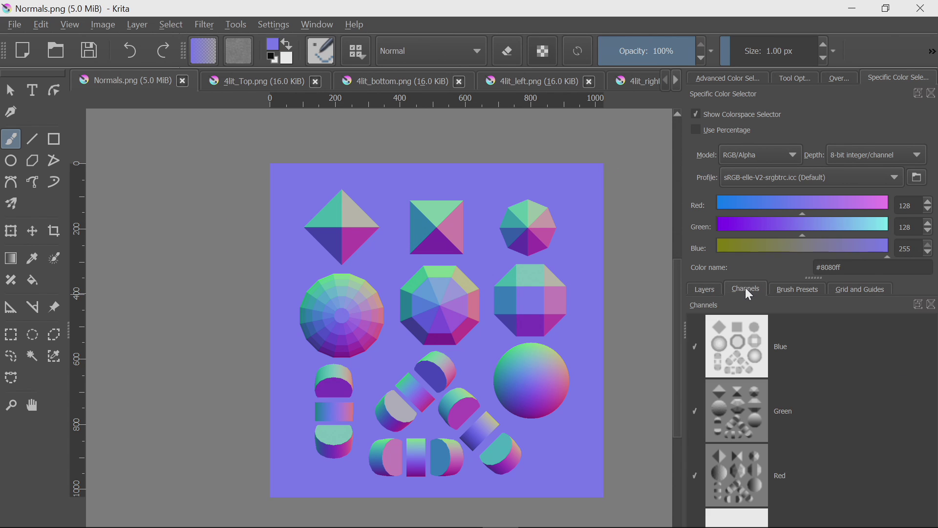
{"action": "left_click", "coordinate": [695, 348]}
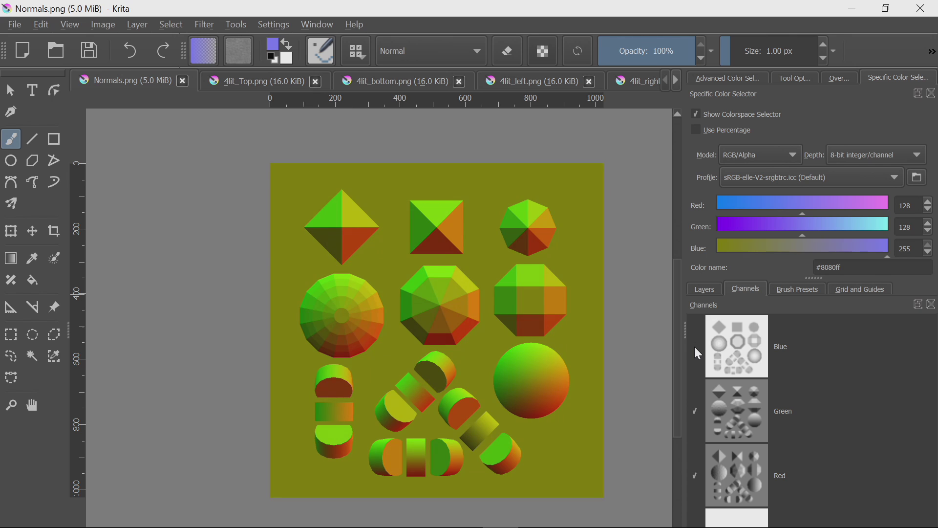
{"action": "left_click", "coordinate": [697, 410]}
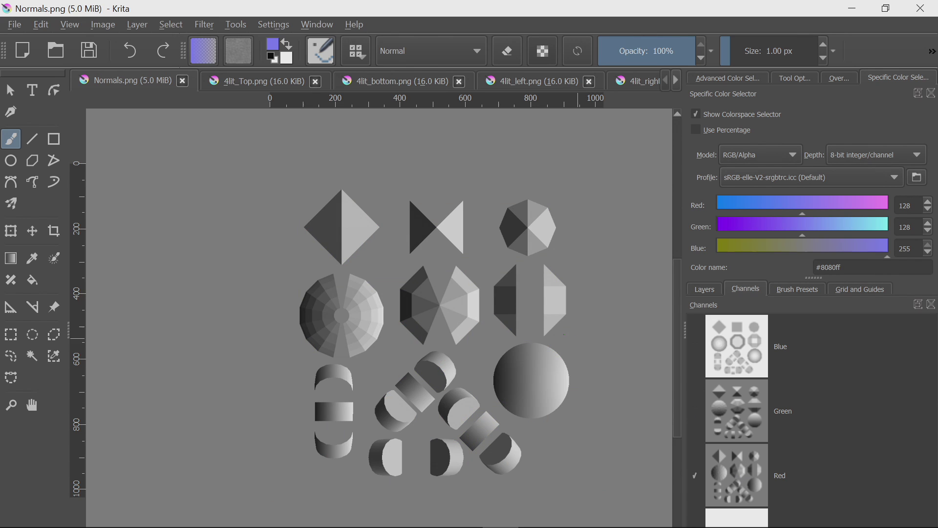
{"action": "left_click_drag", "start_coordinate": [498, 325], "coordinate": [446, 301]}
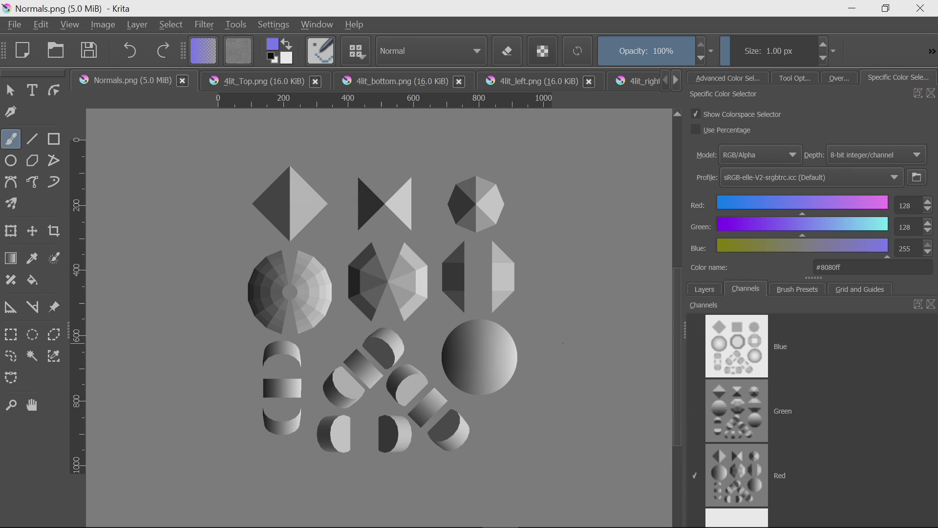
Step: Switch to the shape-selection tool and leave only the Green channel visible
{"action": "left_click", "coordinate": [10, 90]}
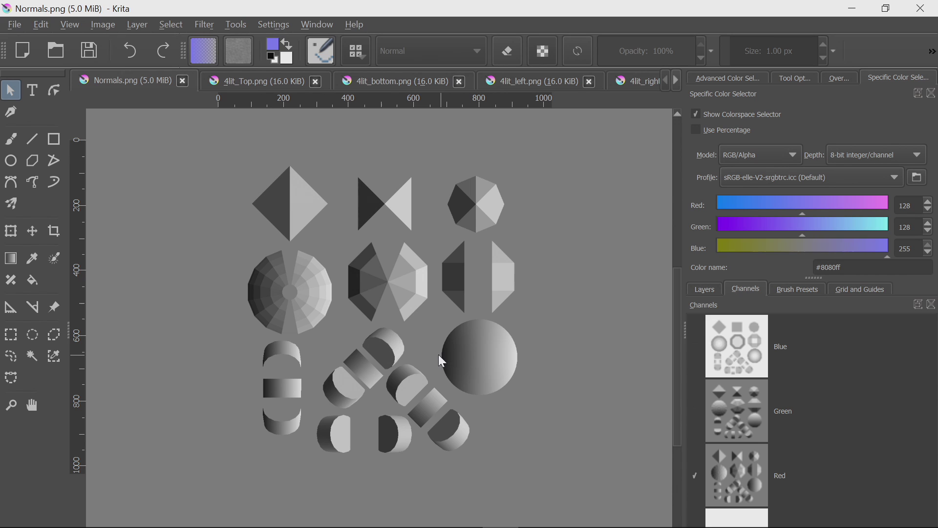
{"action": "left_click", "coordinate": [696, 475]}
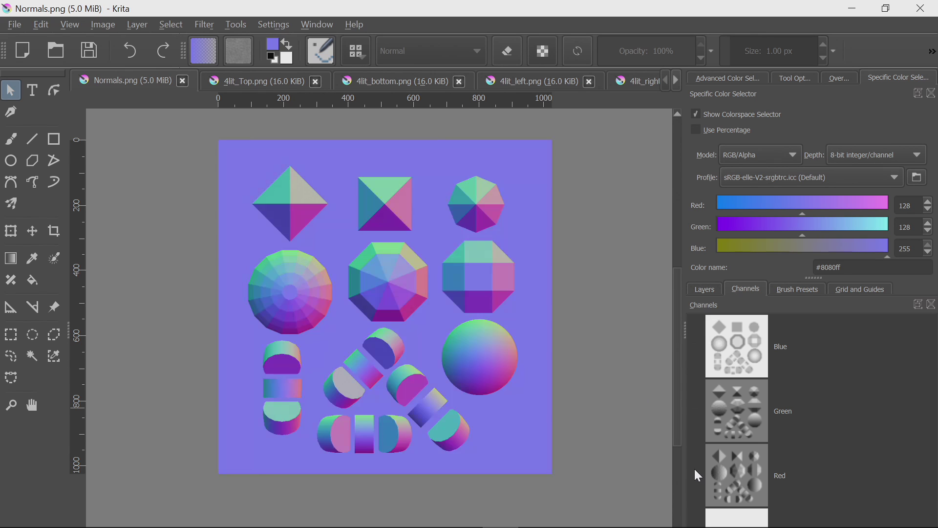
{"action": "left_click", "coordinate": [694, 409]}
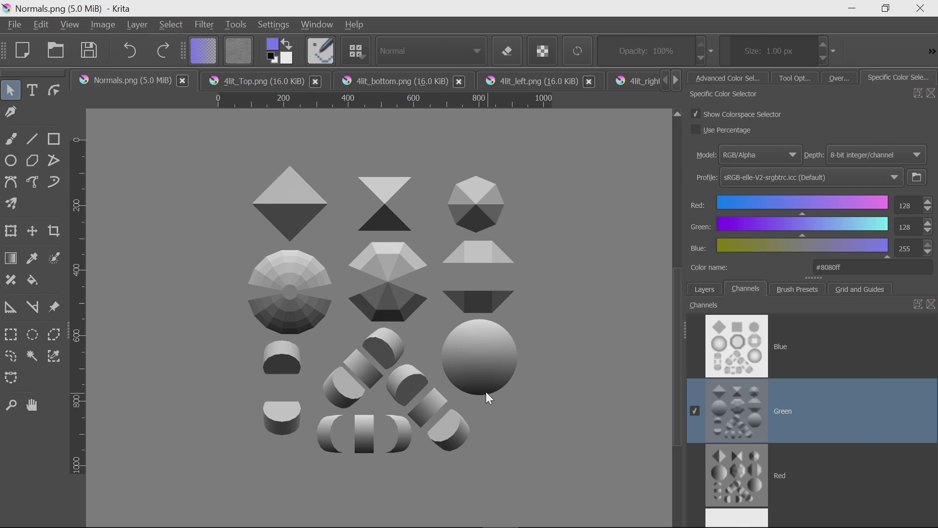
Step: Re-enable the Red and Blue channels and cycle through the sprite images back to 4lit_Top
{"action": "left_click", "coordinate": [695, 475]}
{"action": "left_click", "coordinate": [694, 347]}
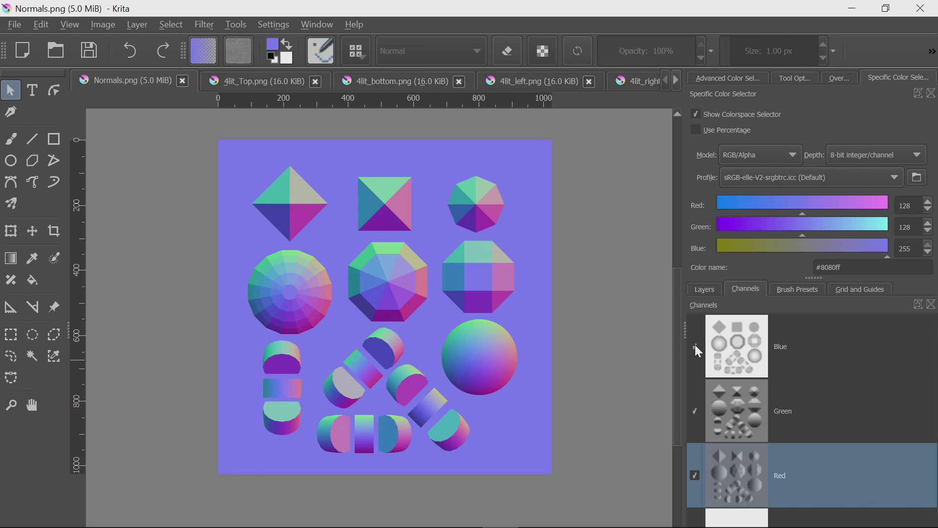
{"action": "left_click", "coordinate": [267, 84]}
{"action": "left_click", "coordinate": [408, 83]}
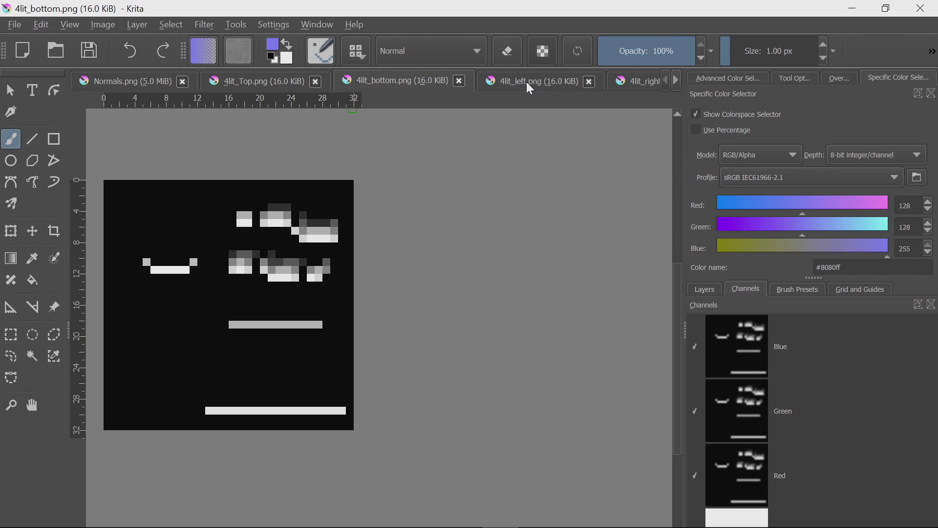
{"action": "left_click", "coordinate": [526, 81]}
{"action": "left_click", "coordinate": [619, 82]}
{"action": "left_click", "coordinate": [428, 81]}
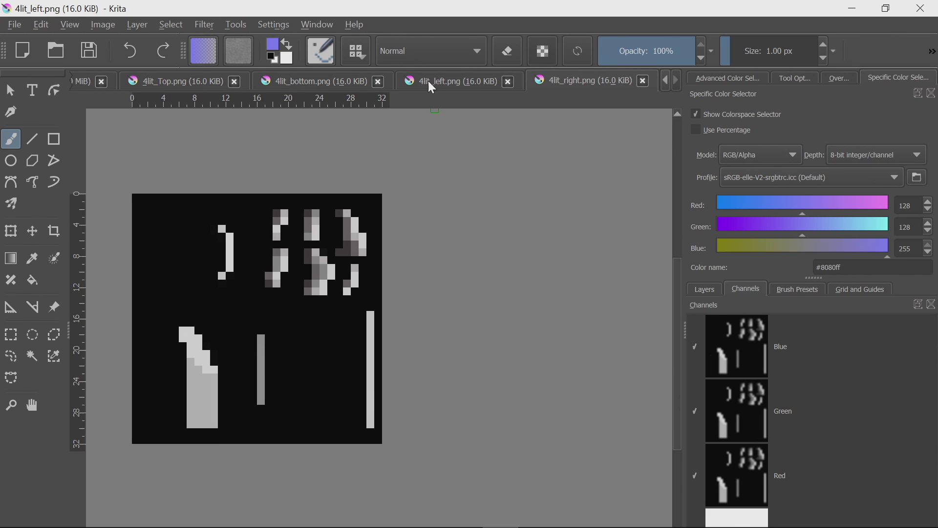
{"action": "left_click", "coordinate": [313, 81]}
{"action": "left_click", "coordinate": [183, 82]}
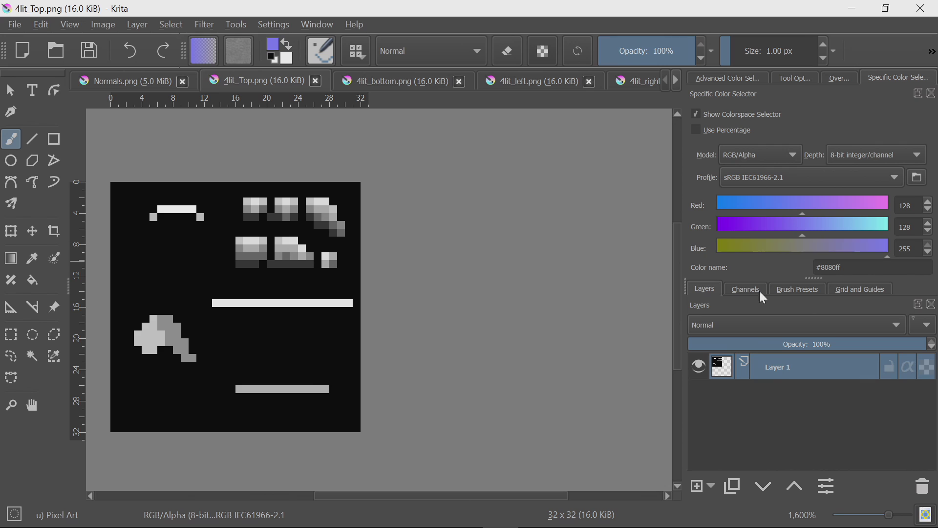
Step: Add Layer 2 beneath Layer 1 and fill it with the foreground colour #8080ff
{"action": "left_click", "coordinate": [699, 485]}
{"action": "left_click_drag", "start_coordinate": [775, 368], "coordinate": [784, 410]}
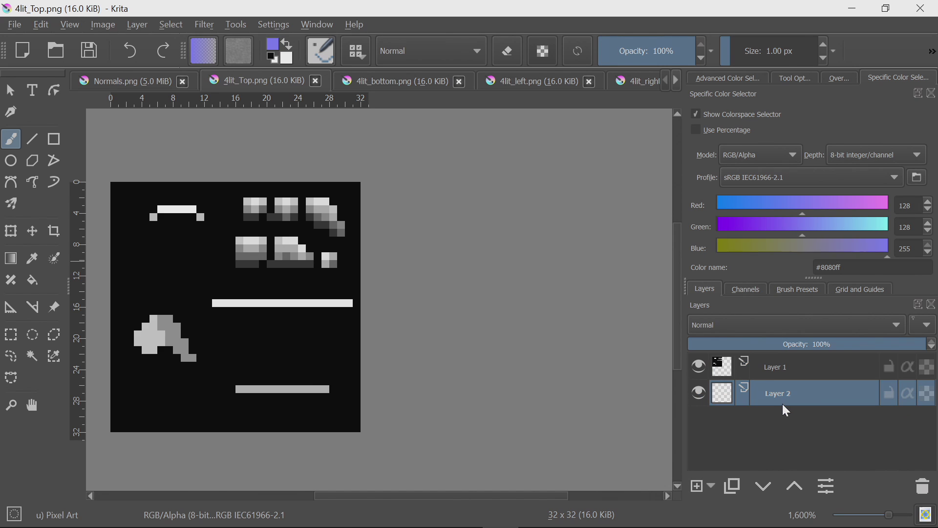
{"action": "mouse_move", "coordinate": [787, 392]}
{"action": "left_click", "coordinate": [41, 26]}
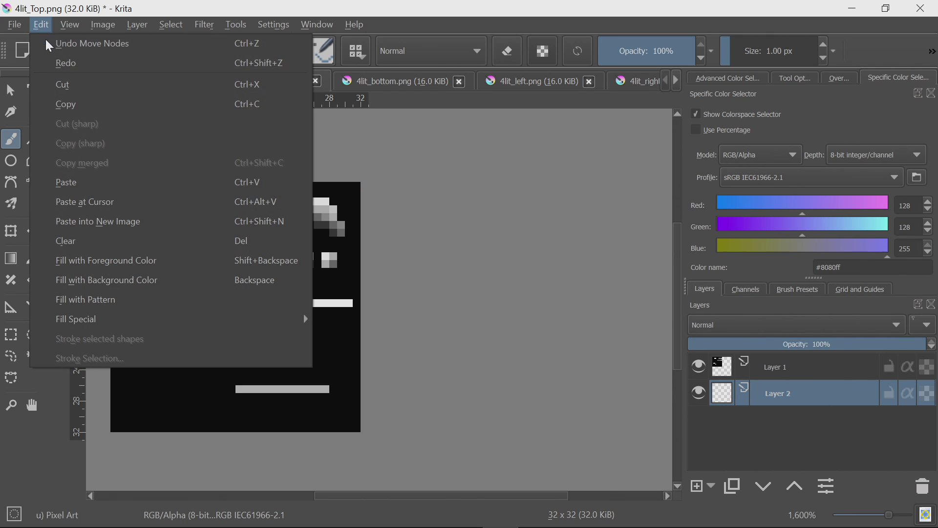
{"action": "left_click", "coordinate": [117, 263]}
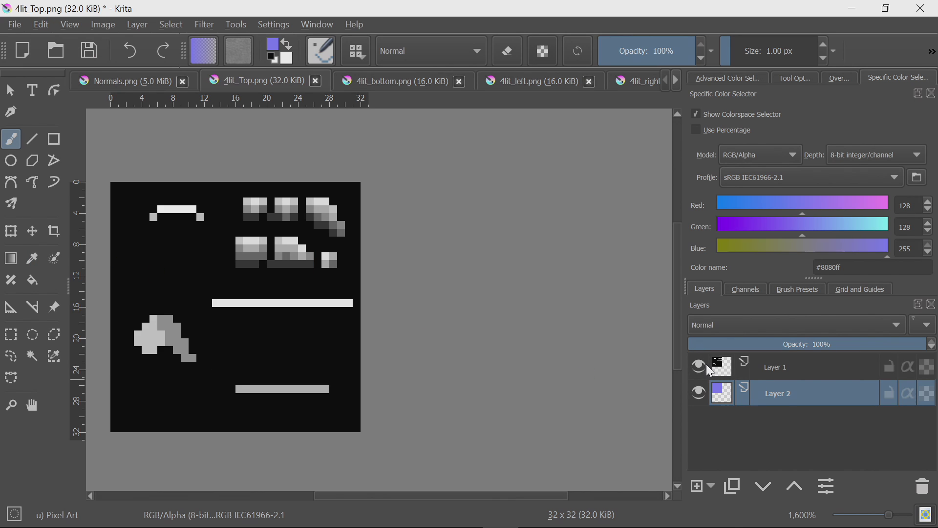
Step: Toggle Layer 1 off and on to check the purple fill, then select Layer 1
{"action": "left_click", "coordinate": [698, 366]}
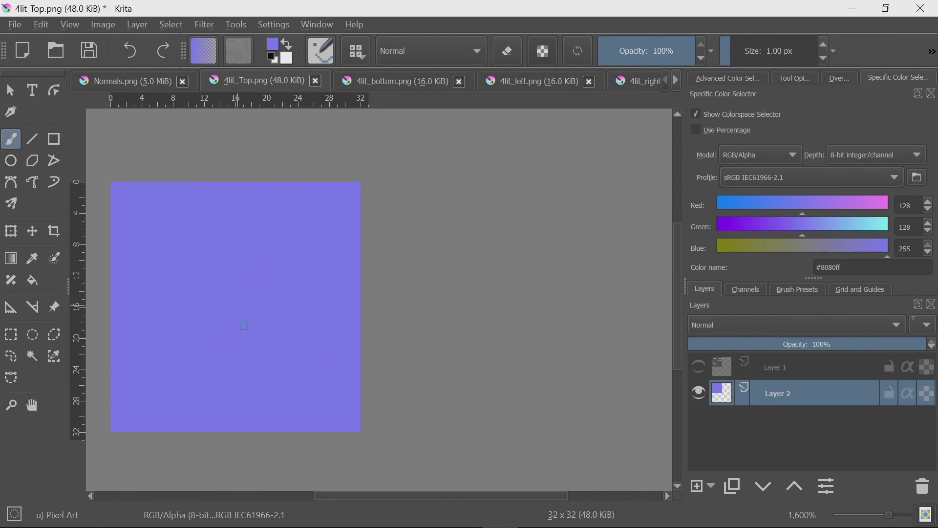
{"action": "left_click", "coordinate": [698, 366]}
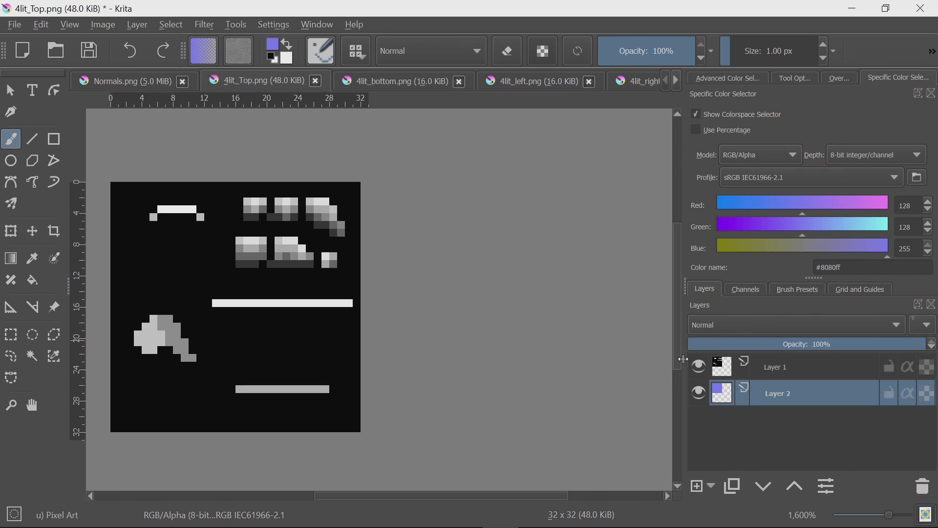
{"action": "left_click", "coordinate": [788, 365]}
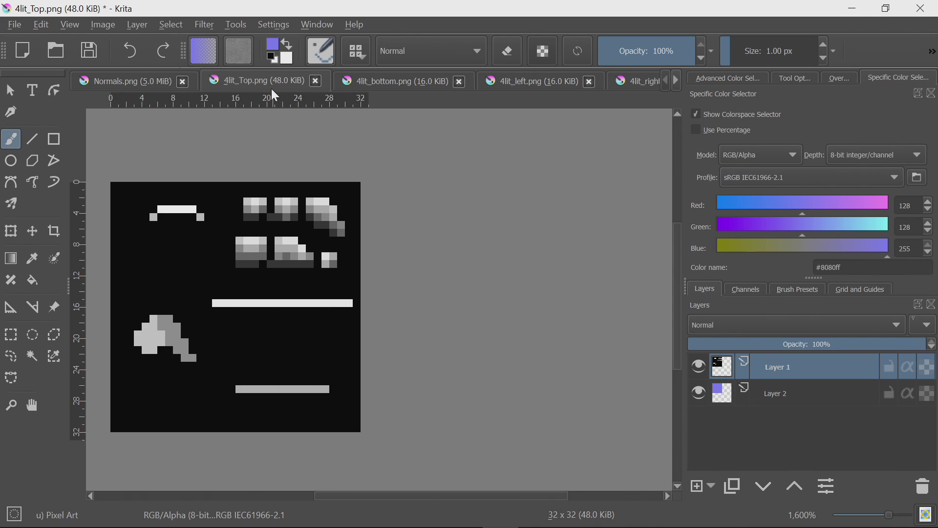
Step: Apply Levels to Layer 1 with the output black point raised to 128
{"action": "left_click", "coordinate": [208, 25]}
{"action": "mouse_move", "coordinate": [254, 69]}
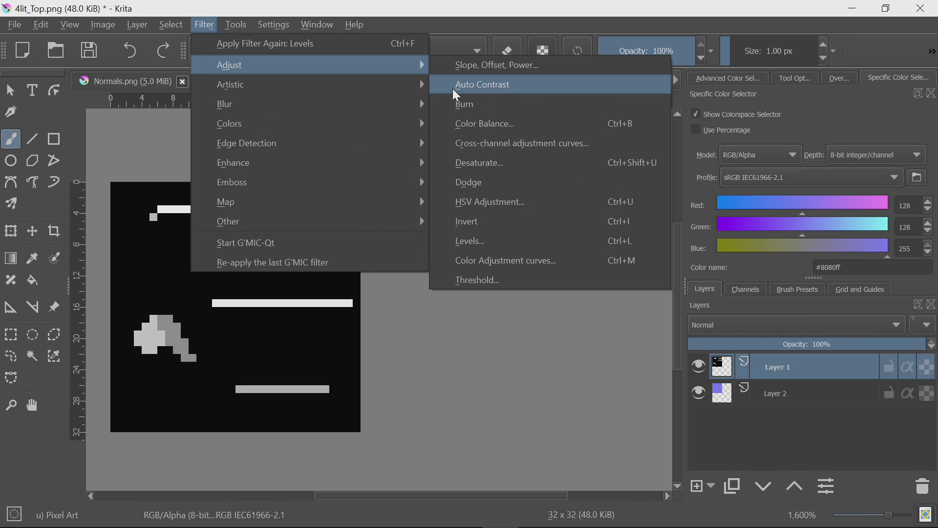
{"action": "left_click", "coordinate": [470, 242]}
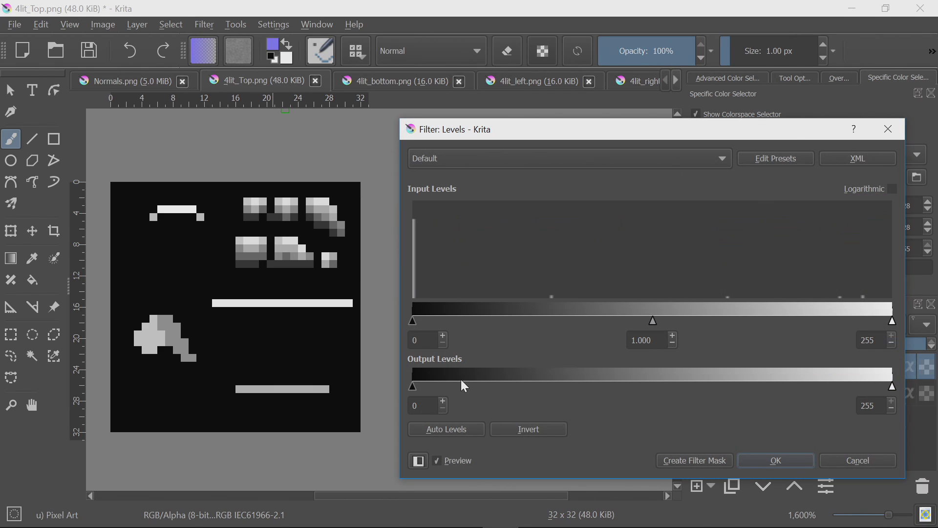
{"action": "left_click_drag", "start_coordinate": [411, 390], "coordinate": [641, 398]}
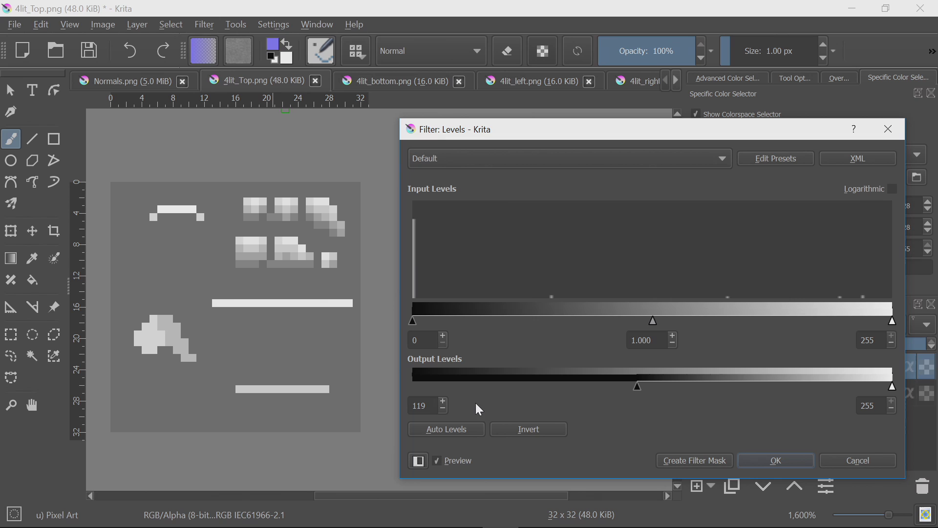
{"action": "left_click", "coordinate": [442, 400]}
{"action": "left_click", "coordinate": [442, 400]}
{"action": "left_click", "coordinate": [441, 400]}
{"action": "left_click", "coordinate": [442, 400]}
{"action": "left_click", "coordinate": [442, 399]}
{"action": "left_click", "coordinate": [442, 400]}
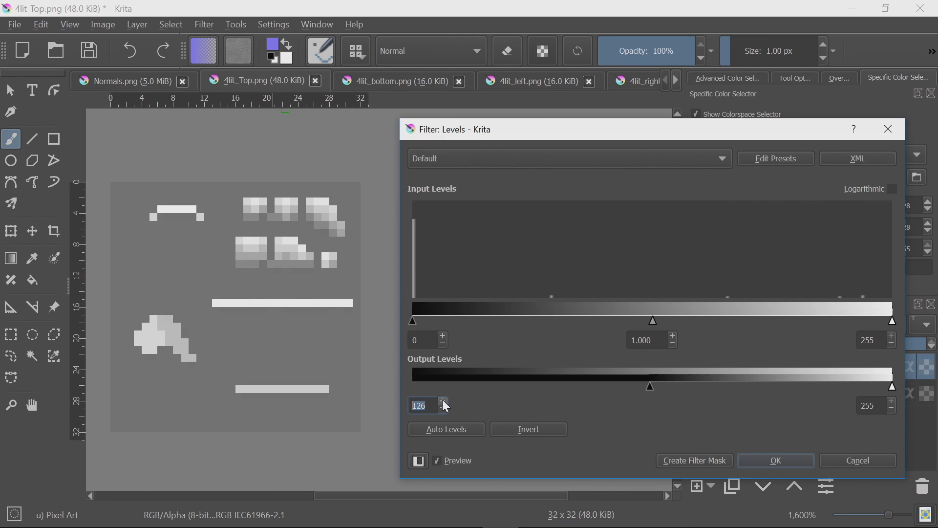
{"action": "left_click", "coordinate": [442, 400]}
{"action": "left_click", "coordinate": [442, 400]}
{"action": "left_click", "coordinate": [443, 399]}
{"action": "left_click", "coordinate": [771, 462]}
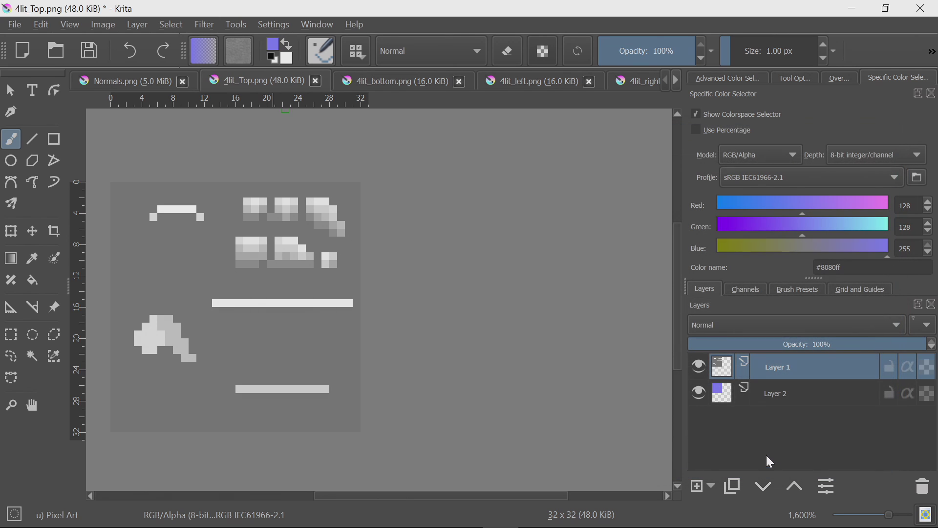
Step: Select all of 4lit_bottom and paste it into 4lit_Top as a new layer
{"action": "left_click", "coordinate": [410, 86]}
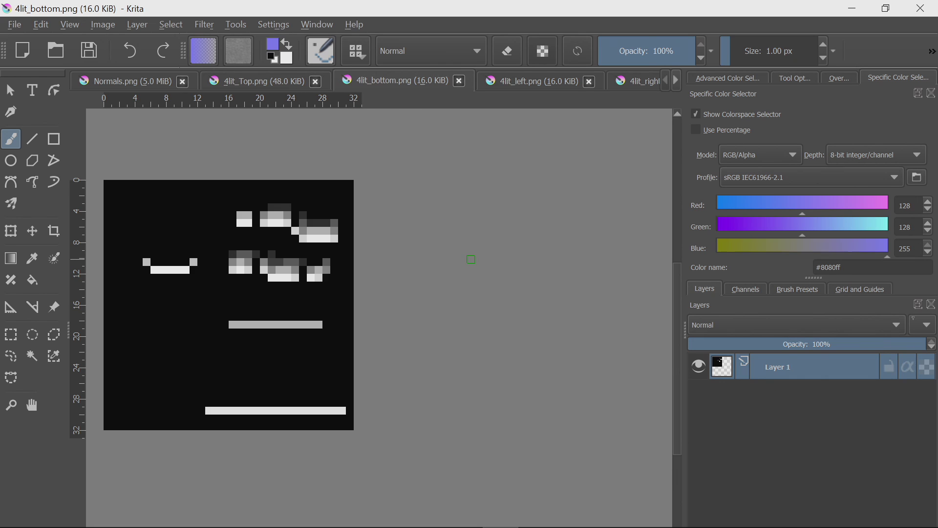
{"action": "key", "text": "ctrl+a"}
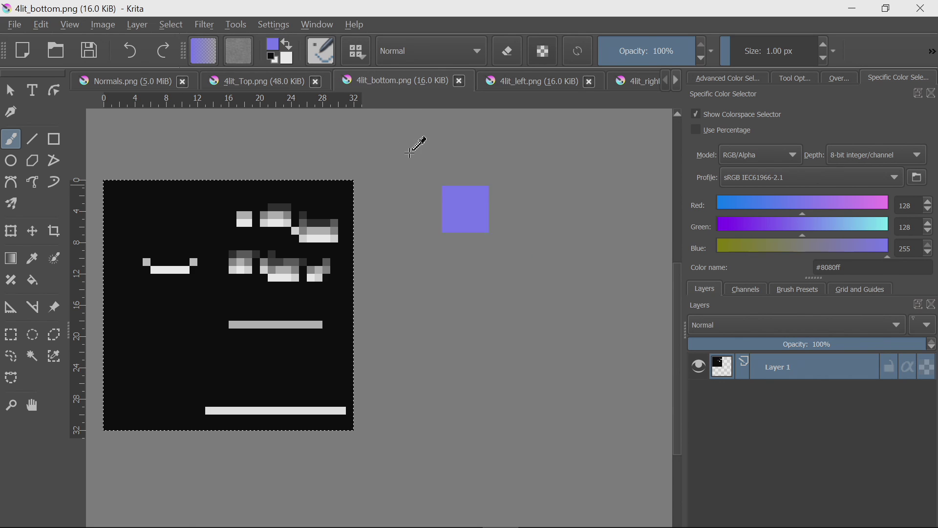
{"action": "left_click", "coordinate": [263, 84]}
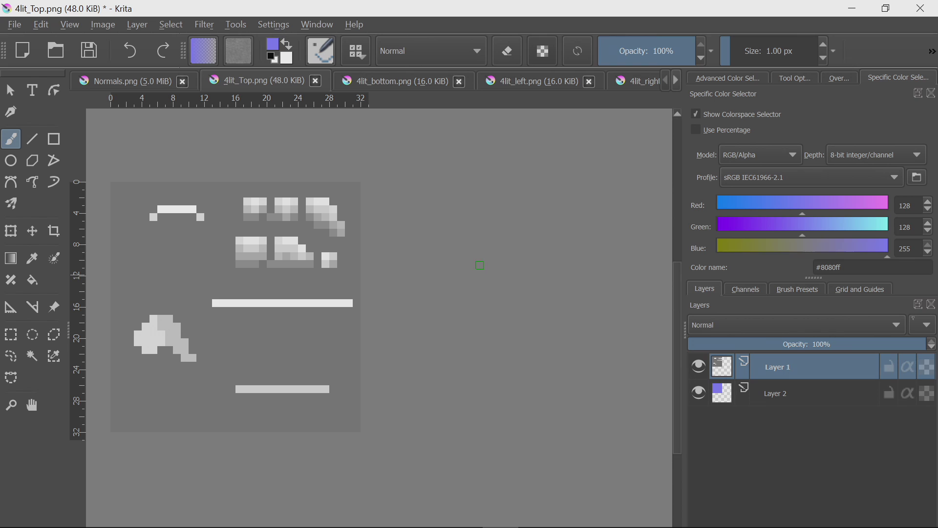
{"action": "key", "text": "ctrl+v"}
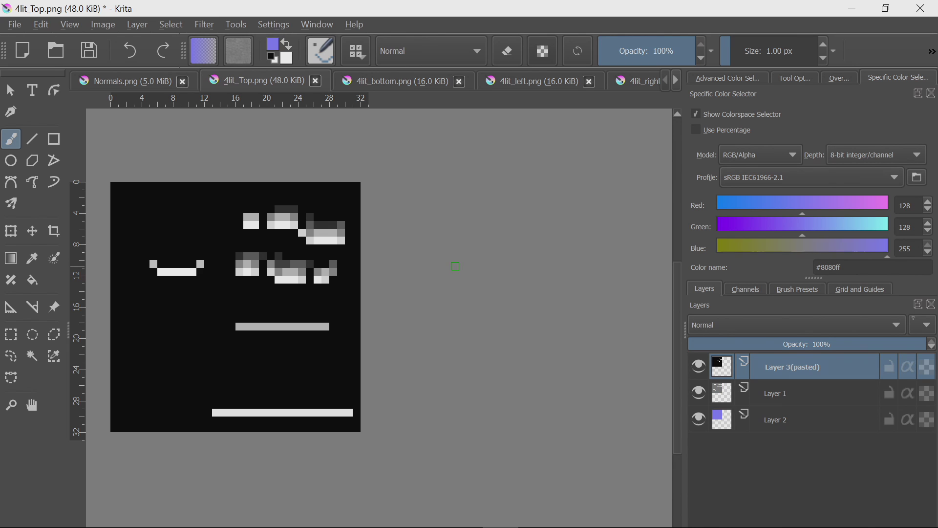
Step: Apply Levels to the pasted layer with output black point 126
{"action": "left_click", "coordinate": [205, 25]}
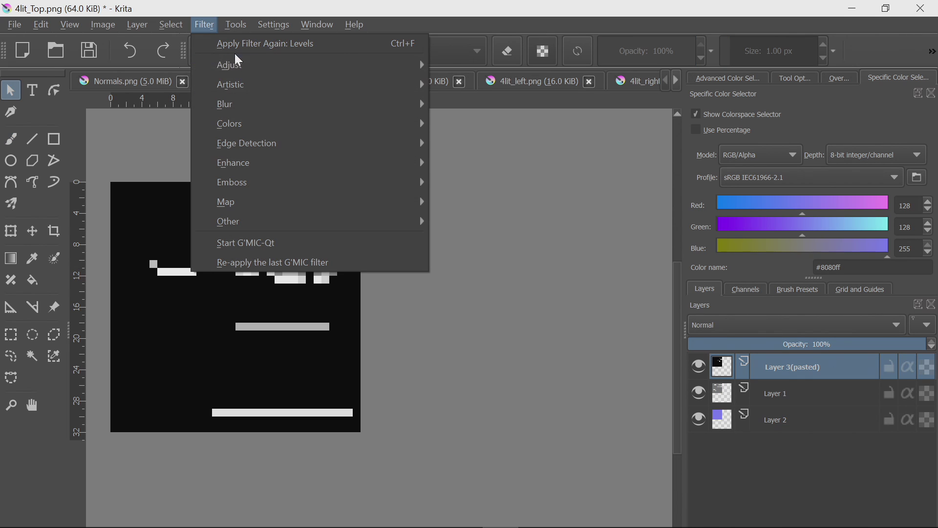
{"action": "mouse_move", "coordinate": [240, 65]}
{"action": "left_click", "coordinate": [527, 243]}
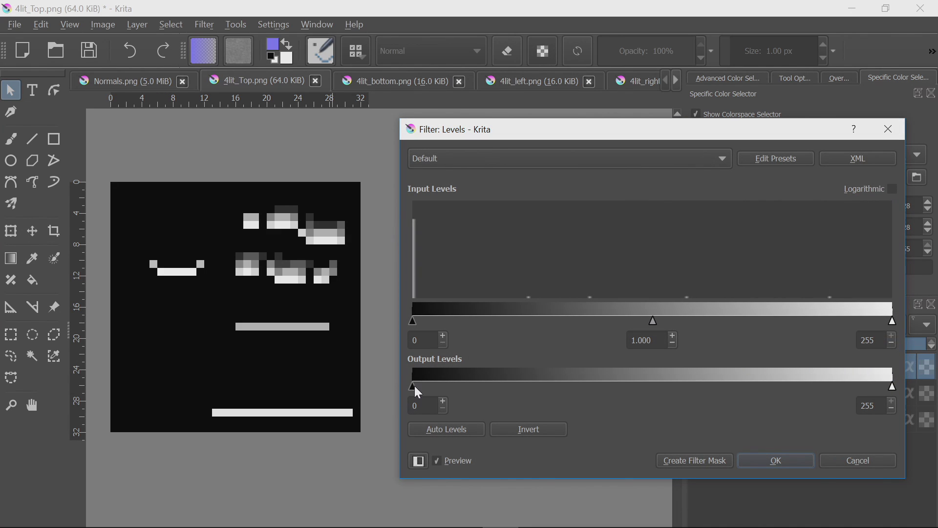
{"action": "left_click_drag", "start_coordinate": [412, 387], "coordinate": [649, 386]}
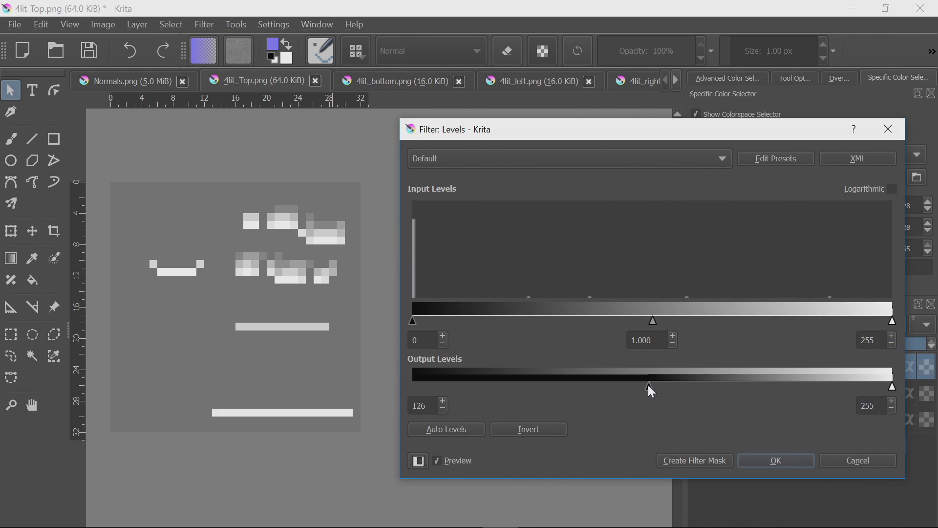
{"action": "left_click", "coordinate": [448, 399]}
{"action": "left_click", "coordinate": [770, 461]}
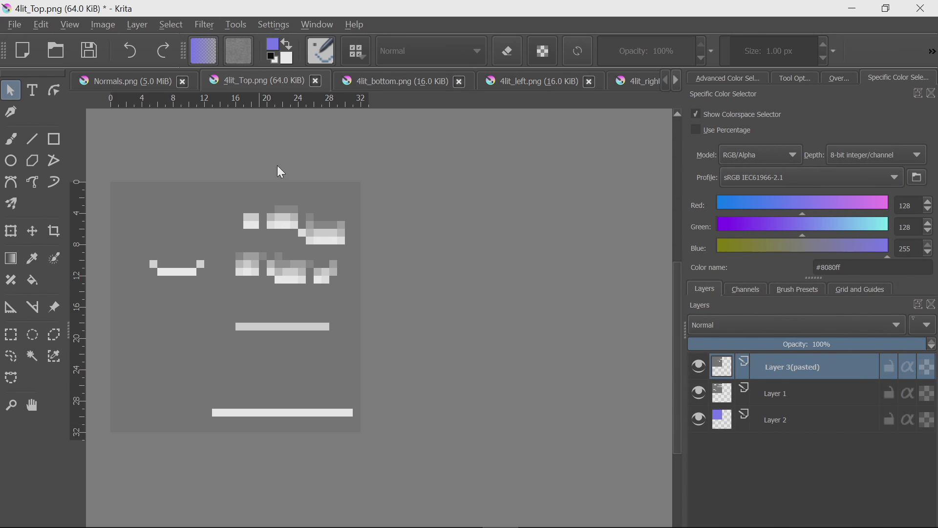
Step: Invert the pasted layer, set it to Overlay, and merge it down into Layer 1
{"action": "left_click", "coordinate": [210, 28]}
{"action": "mouse_move", "coordinate": [234, 68]}
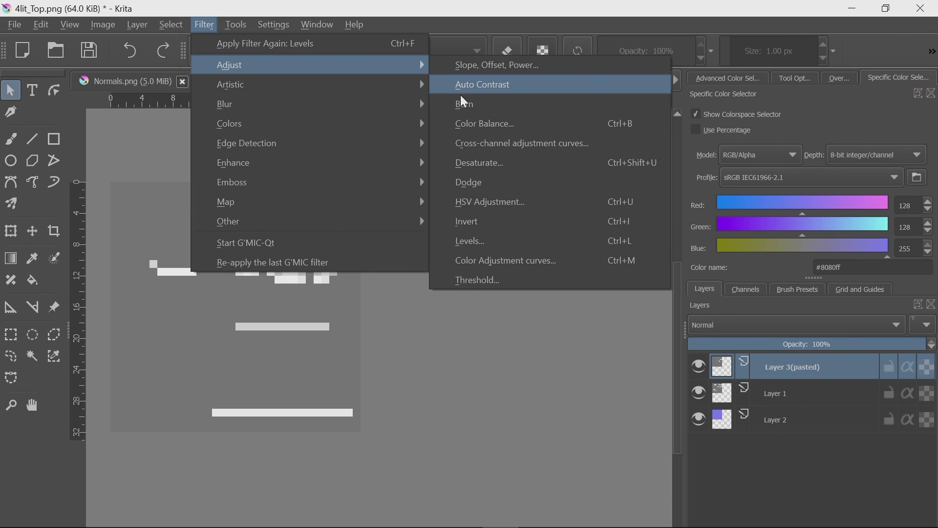
{"action": "left_click", "coordinate": [494, 225]}
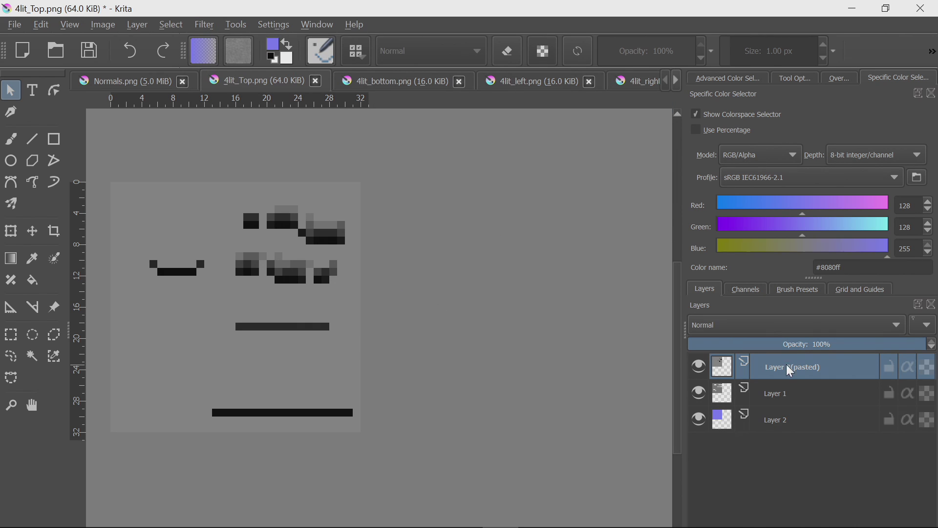
{"action": "left_click", "coordinate": [768, 326]}
{"action": "left_click", "coordinate": [723, 296]}
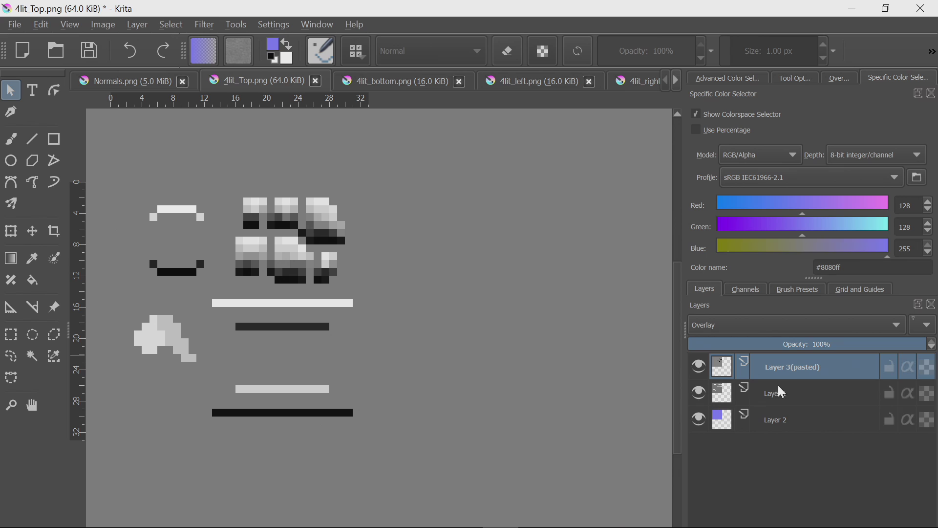
{"action": "key", "text": "shift+Delete"}
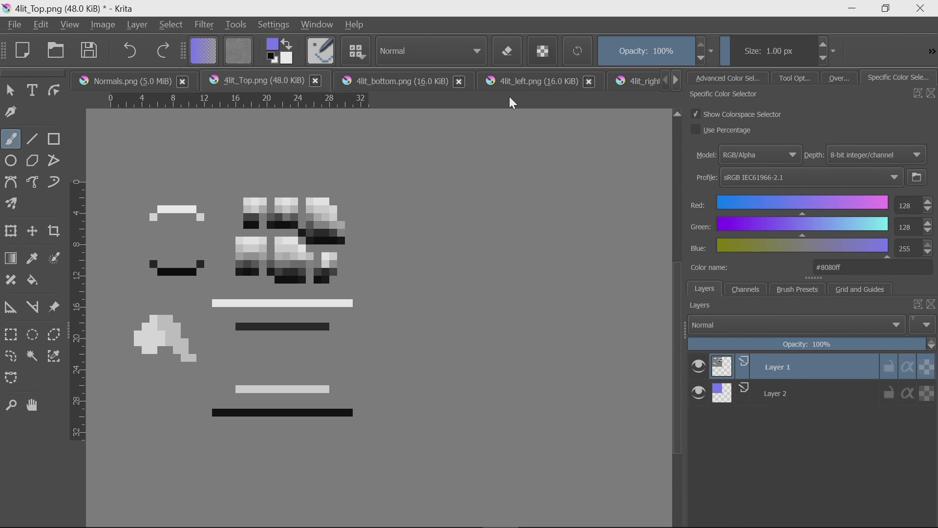
Step: Select all of 4lit_left and paste it into 4lit_Top as a new layer
{"action": "left_click", "coordinate": [532, 81]}
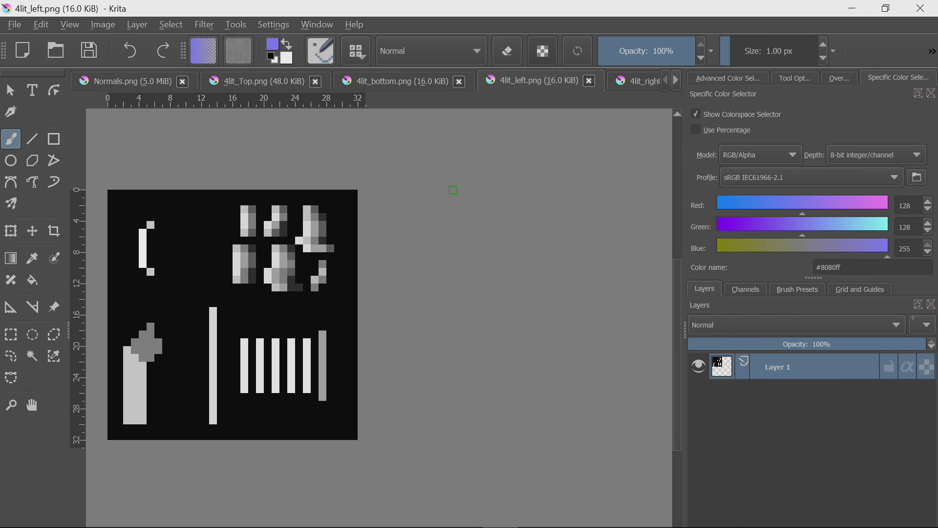
{"action": "key", "text": "ctrl+a"}
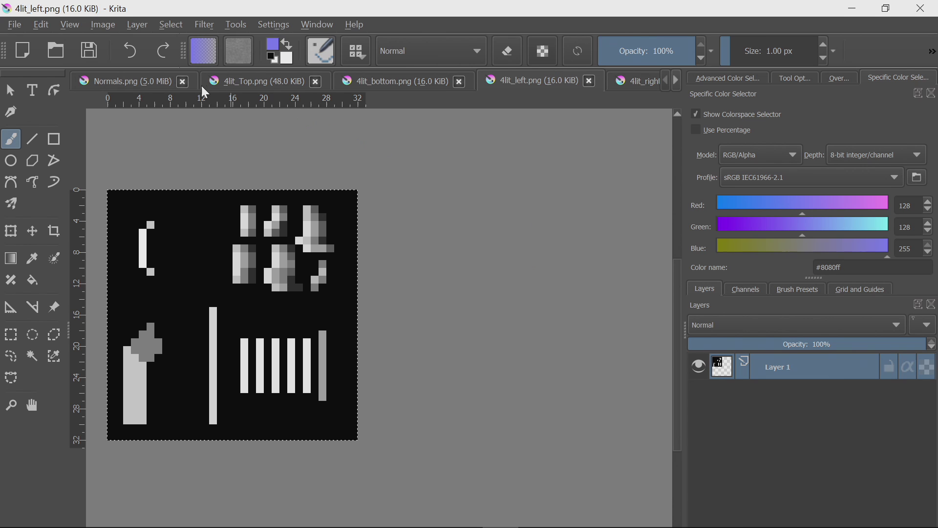
{"action": "left_click", "coordinate": [241, 81]}
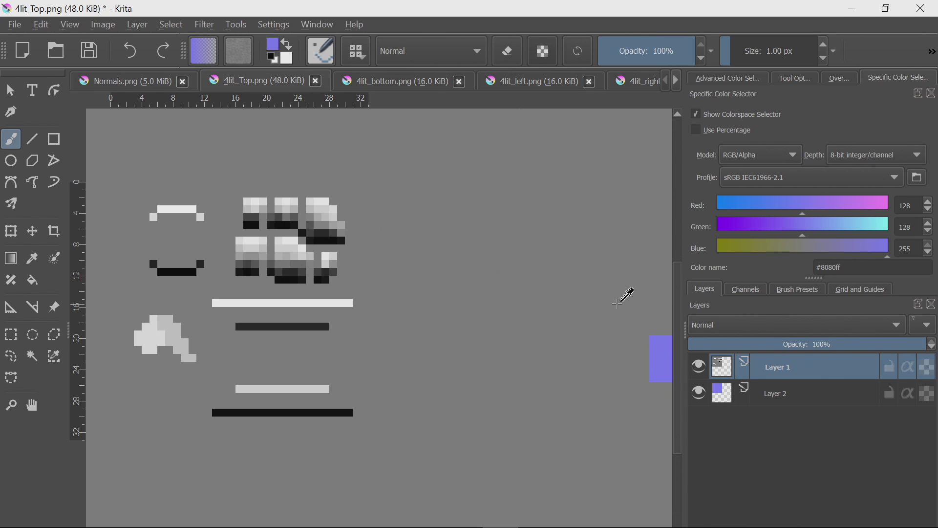
{"action": "key", "text": "ctrl+v"}
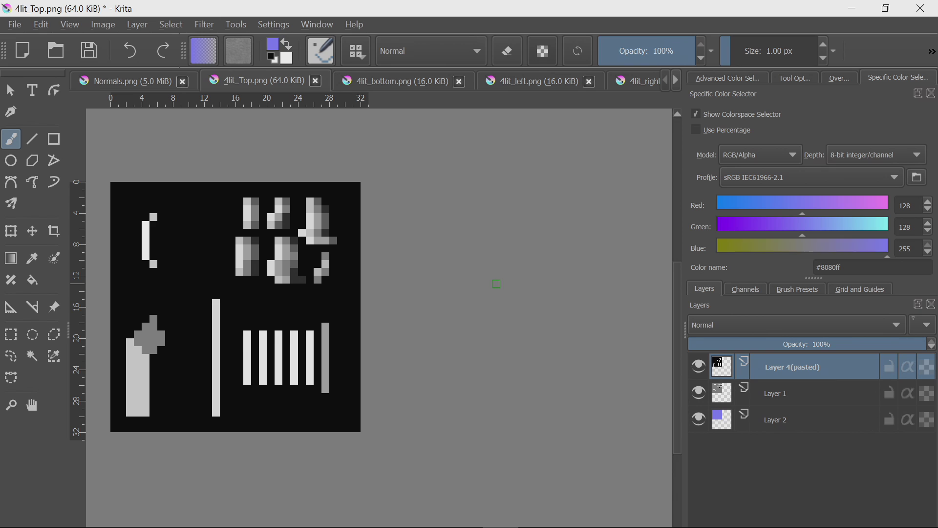
Step: Apply Levels to the left-lit layer with output black point 128
{"action": "left_click", "coordinate": [204, 24]}
{"action": "mouse_move", "coordinate": [260, 65]}
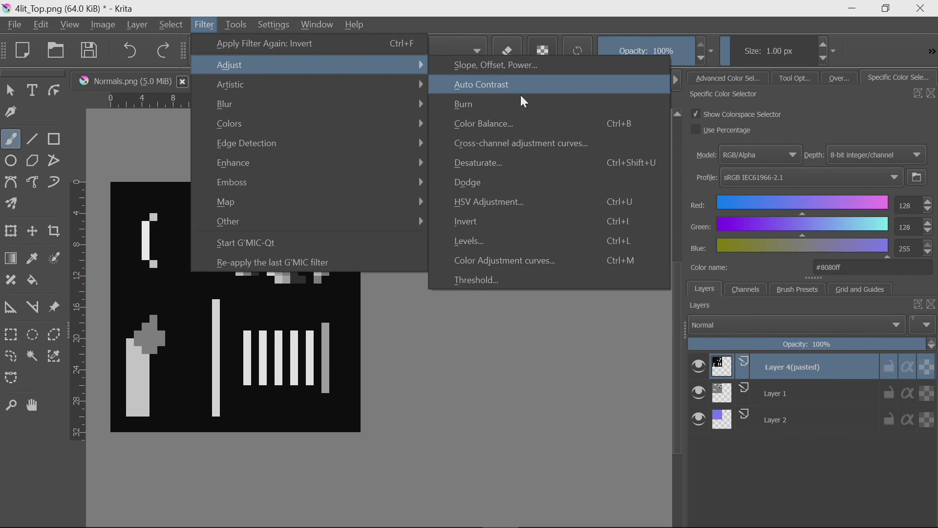
{"action": "left_click", "coordinate": [509, 243]}
{"action": "left_click_drag", "start_coordinate": [414, 387], "coordinate": [652, 387]}
{"action": "left_click", "coordinate": [444, 402]}
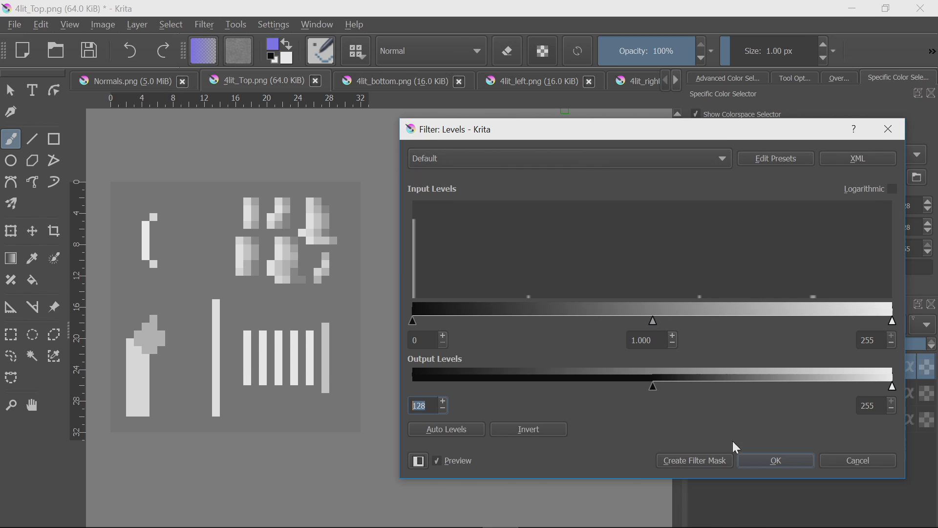
{"action": "left_click", "coordinate": [781, 460]}
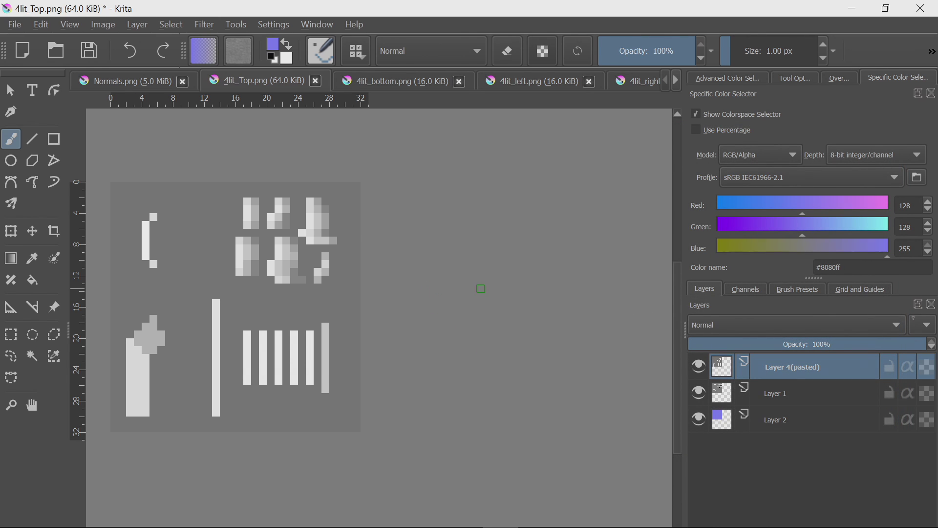
Step: Invert the left-lit layer so its marks turn dark
{"action": "left_click", "coordinate": [205, 24]}
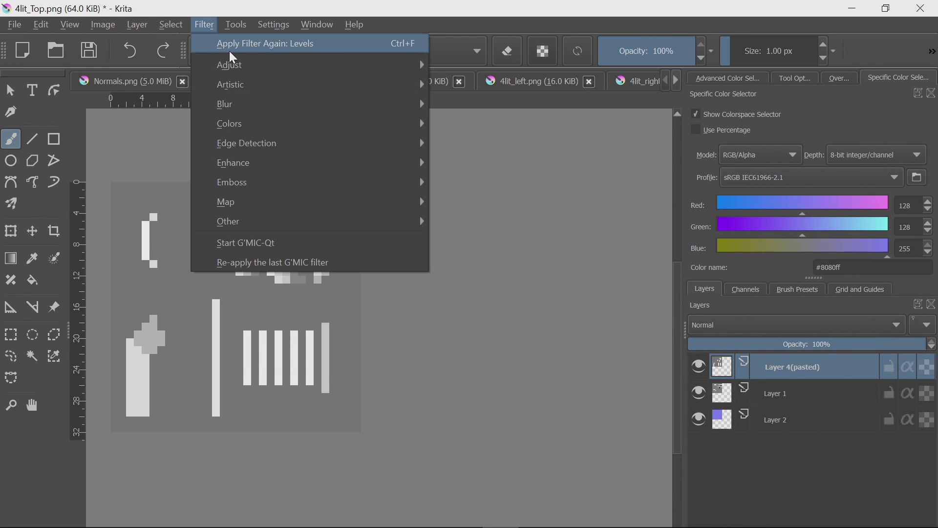
{"action": "mouse_move", "coordinate": [243, 68]}
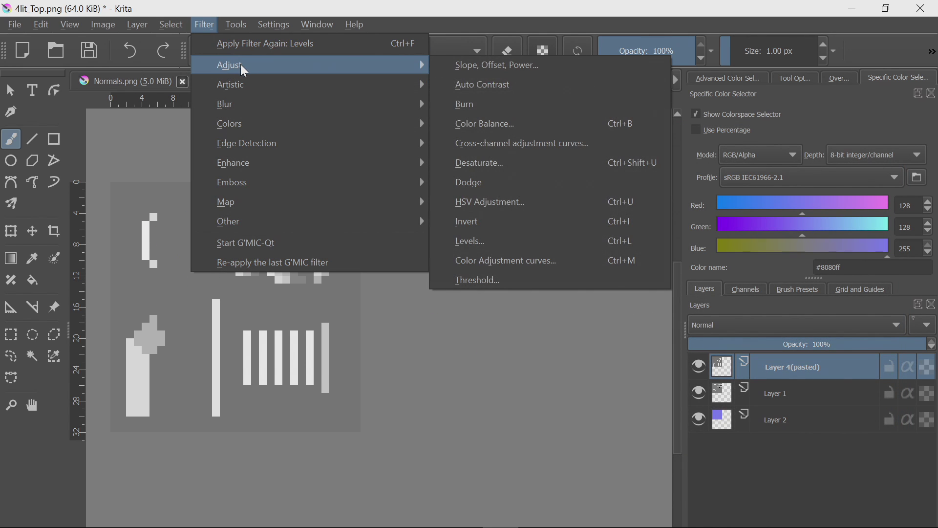
{"action": "left_click", "coordinate": [483, 217]}
Step: Copy all of 4lit_right and paste it into 4lit_Top as a new layer
{"action": "left_click", "coordinate": [641, 81]}
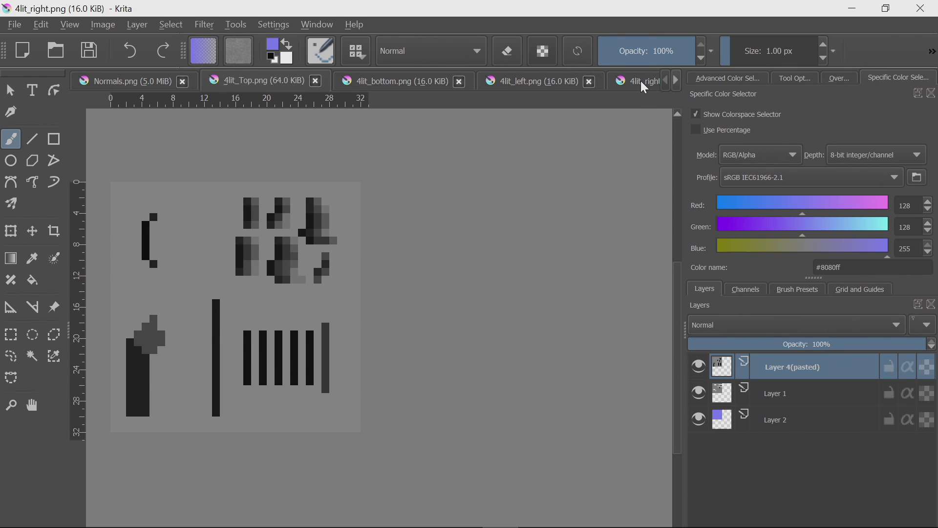
{"action": "key", "text": "ctrl+a"}
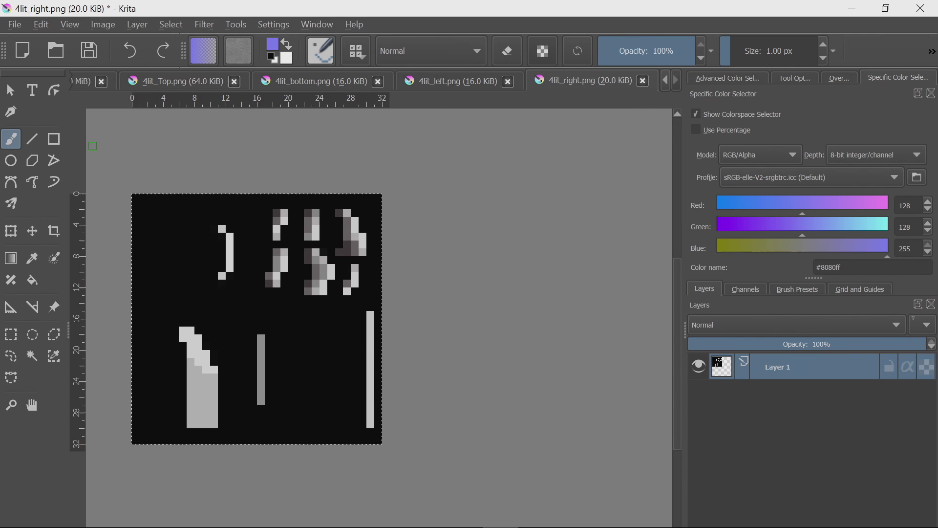
{"action": "key", "text": "ctrl+c"}
{"action": "left_click", "coordinate": [181, 81]}
{"action": "key", "text": "ctrl+v"}
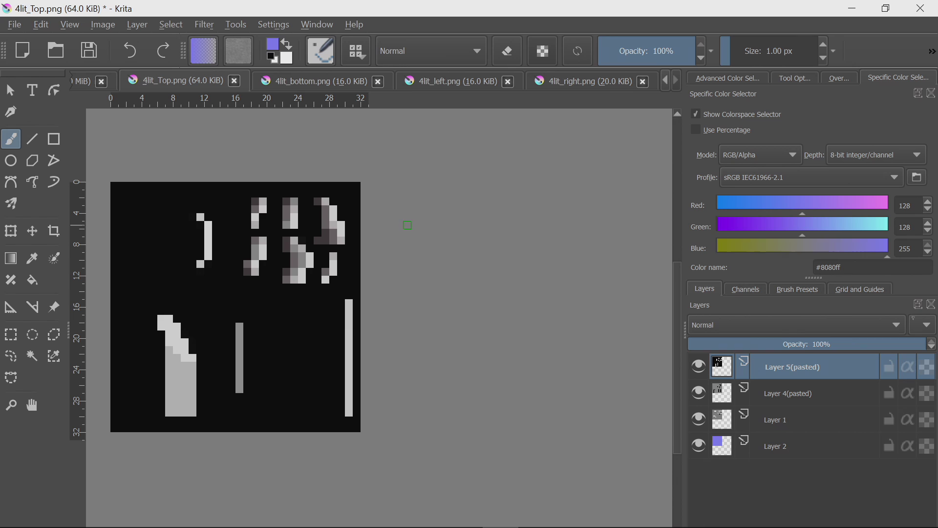
Step: Apply Levels with output black 128 to Layer 5 and set its blend mode to Overlay
{"action": "left_click", "coordinate": [201, 25]}
{"action": "mouse_move", "coordinate": [377, 77]}
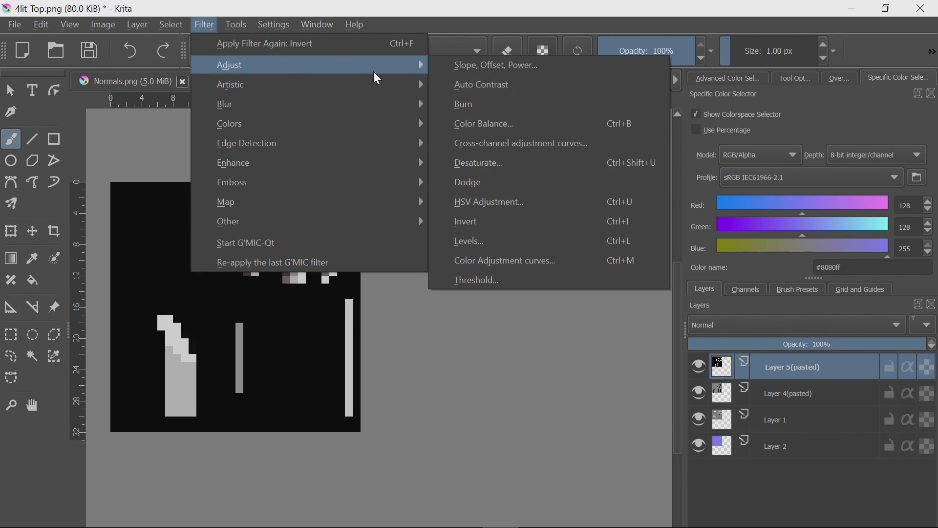
{"action": "left_click", "coordinate": [472, 243]}
{"action": "left_click_drag", "start_coordinate": [415, 385], "coordinate": [649, 386]}
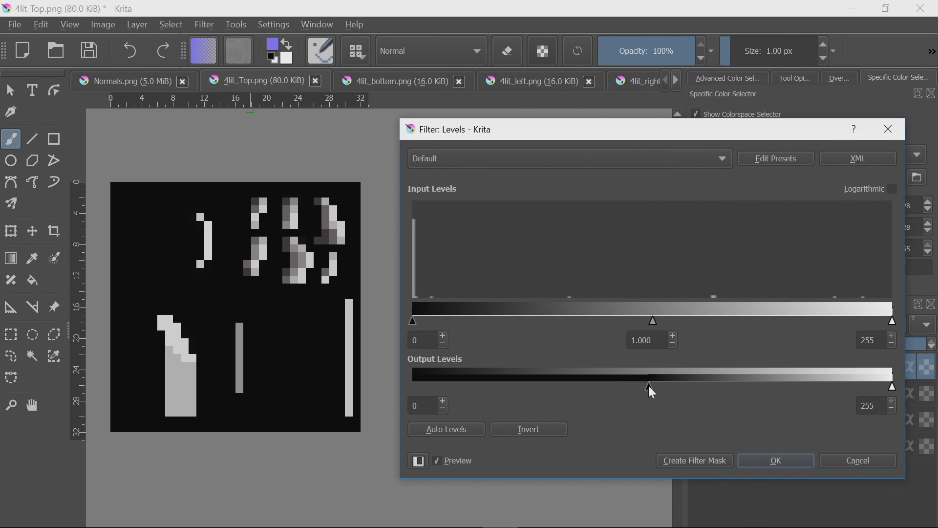
{"action": "left_click", "coordinate": [443, 402]}
{"action": "left_click", "coordinate": [444, 402]}
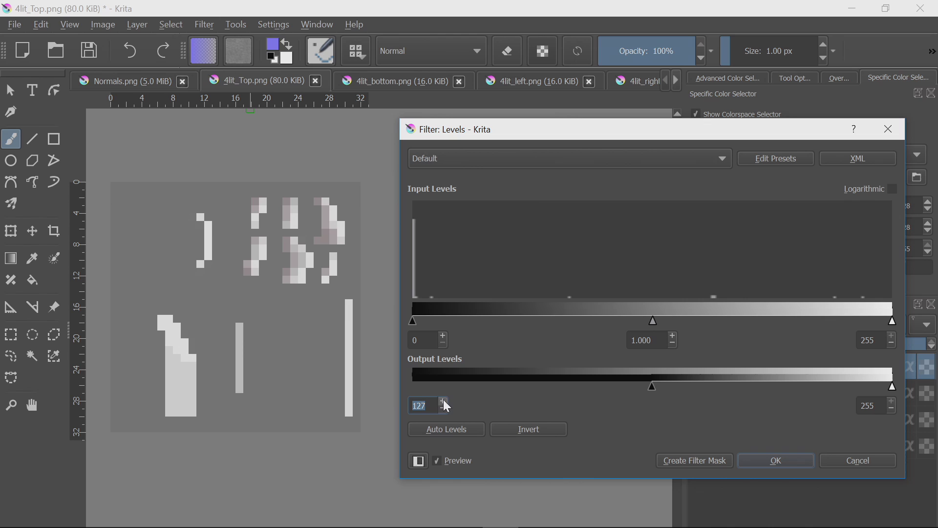
{"action": "left_click", "coordinate": [776, 461]}
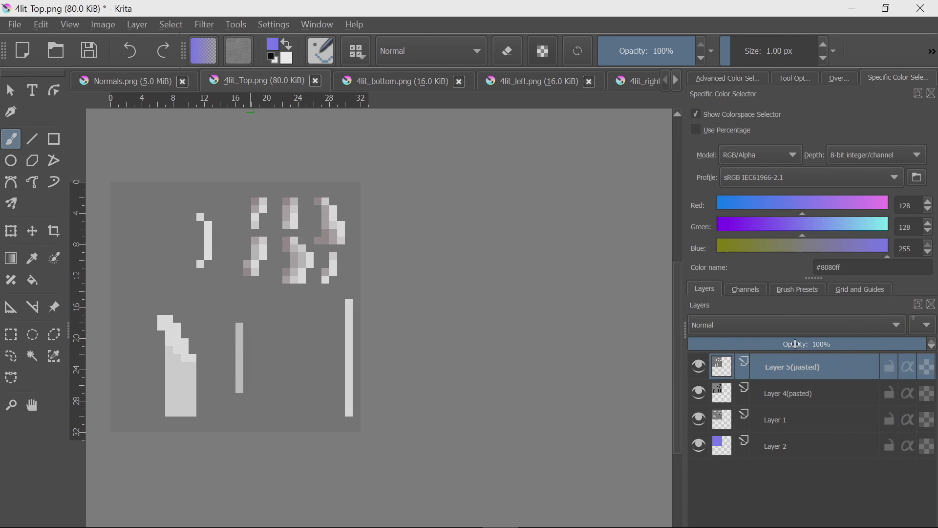
{"action": "left_click", "coordinate": [784, 325]}
{"action": "left_click", "coordinate": [702, 294]}
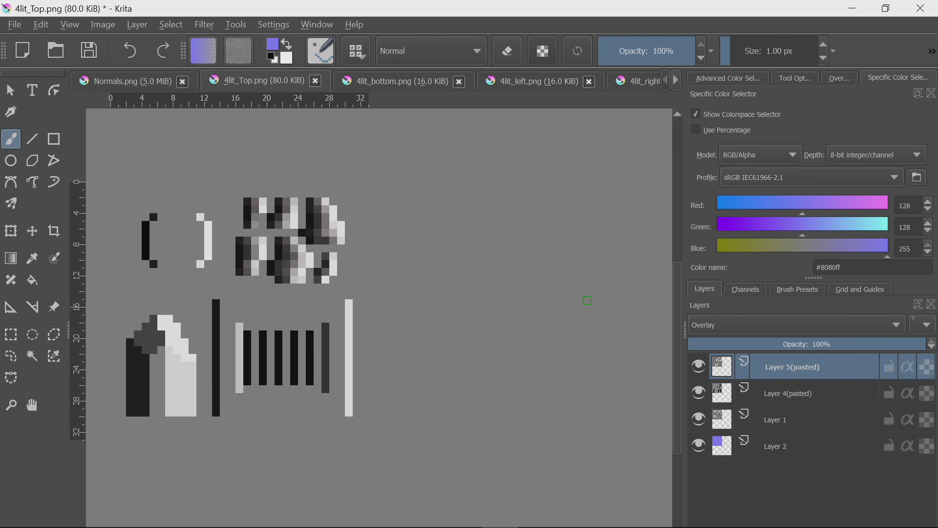
Step: Merge the right-lit overlay into Layer 4(pasted) and toggle layer visibility to compare results
{"action": "key", "text": "ctrl+e"}
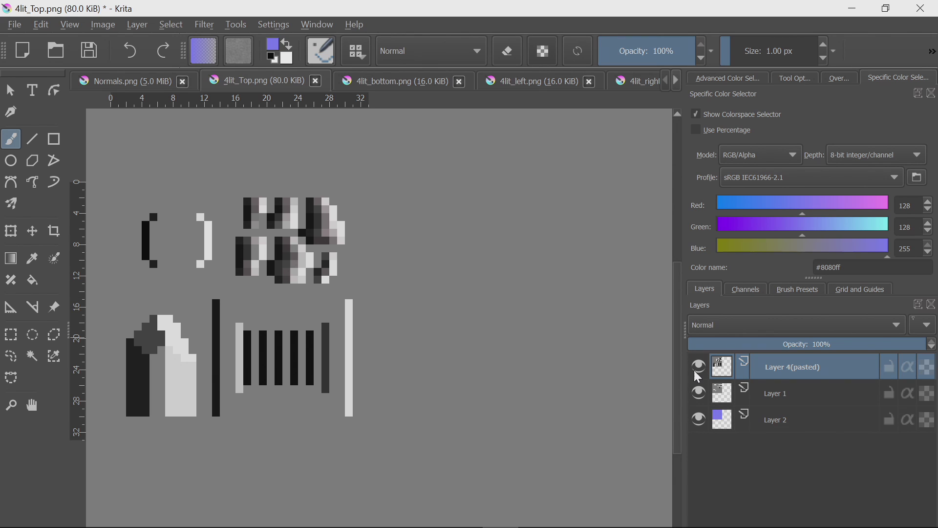
{"action": "left_click_drag", "start_coordinate": [700, 368], "coordinate": [704, 398]}
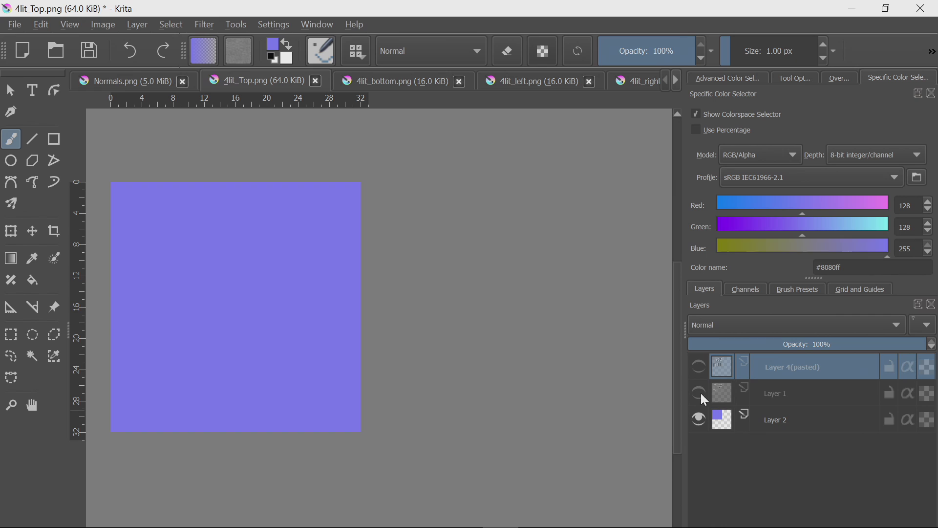
{"action": "left_click", "coordinate": [700, 394]}
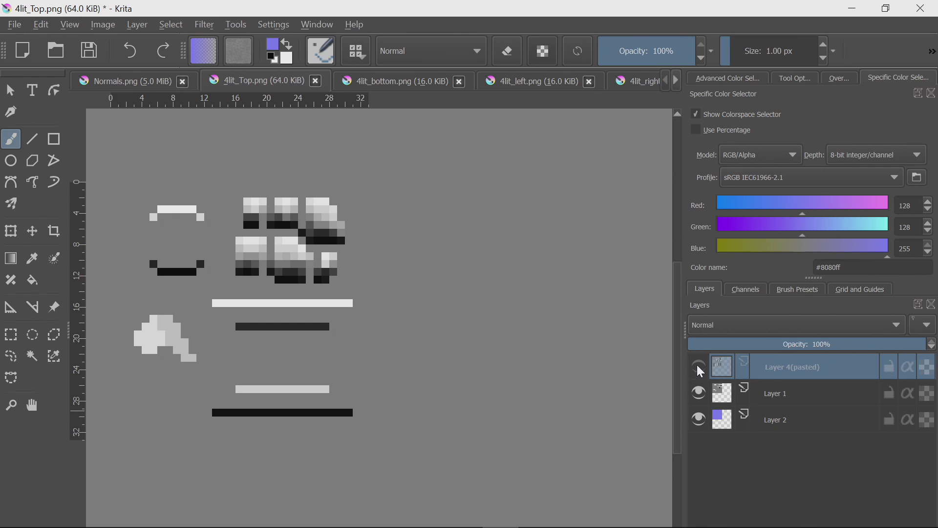
{"action": "left_click", "coordinate": [700, 367]}
{"action": "left_click", "coordinate": [700, 368]}
{"action": "left_click", "coordinate": [700, 369]}
{"action": "left_click", "coordinate": [701, 370]}
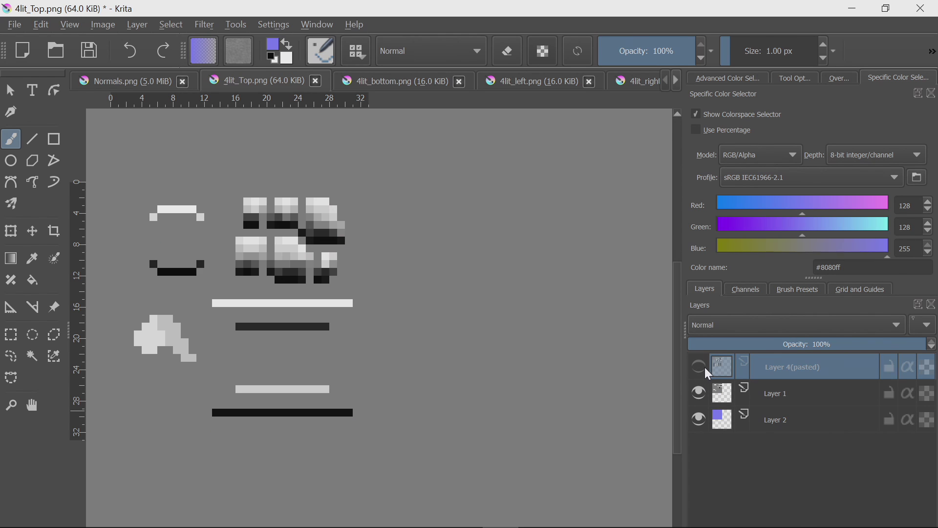
Step: Set Layer 1's blend mode to Copy Green
{"action": "left_click", "coordinate": [786, 393]}
{"action": "mouse_move", "coordinate": [726, 395]}
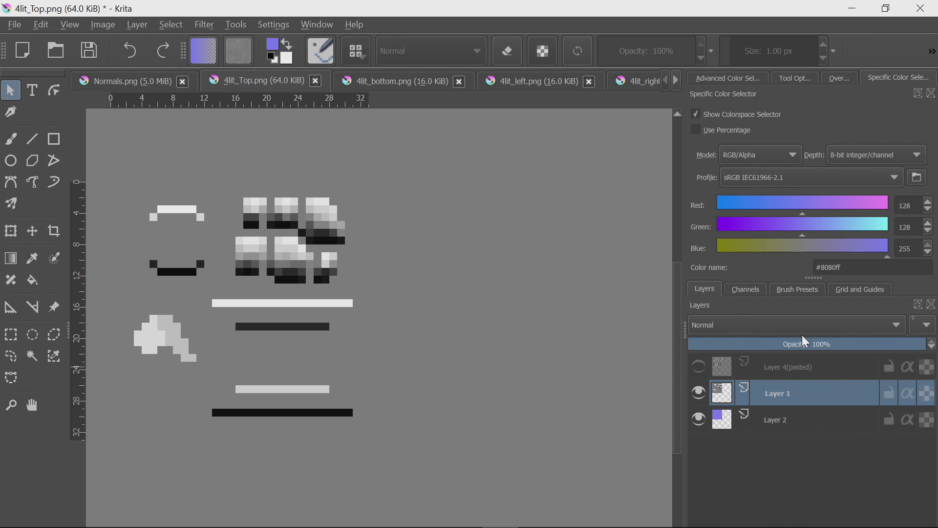
{"action": "left_click", "coordinate": [787, 329]}
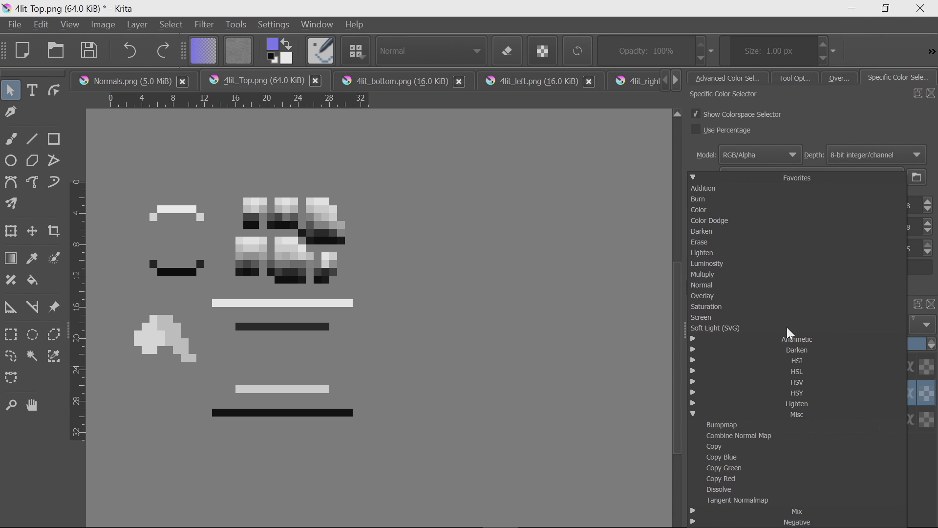
{"action": "left_click", "coordinate": [728, 469]}
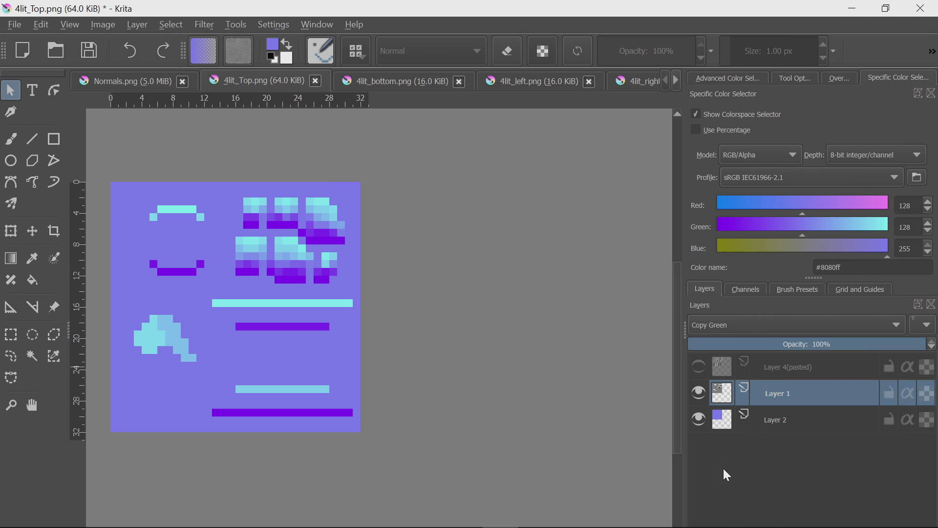
Step: Show Layer 4(pasted) and set its blend mode to Copy Red
{"action": "left_click", "coordinate": [700, 367]}
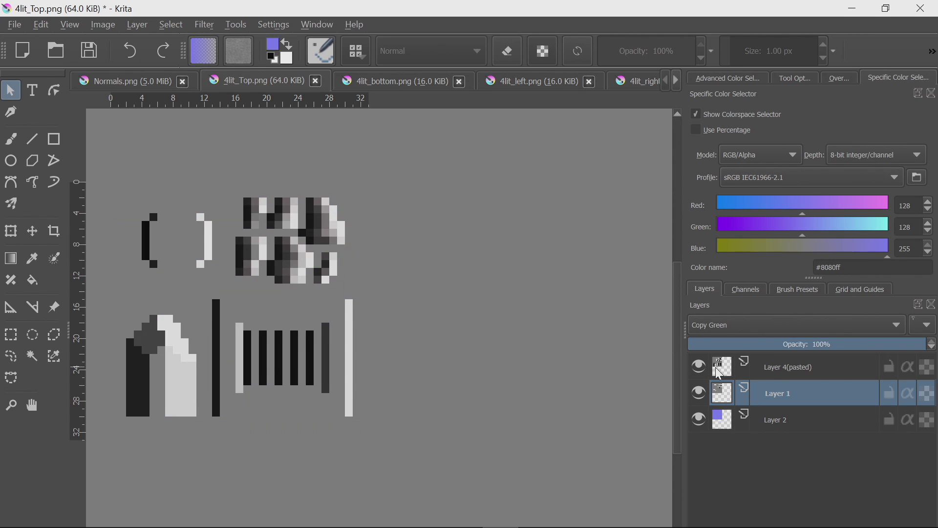
{"action": "left_click", "coordinate": [785, 362]}
{"action": "left_click", "coordinate": [761, 326]}
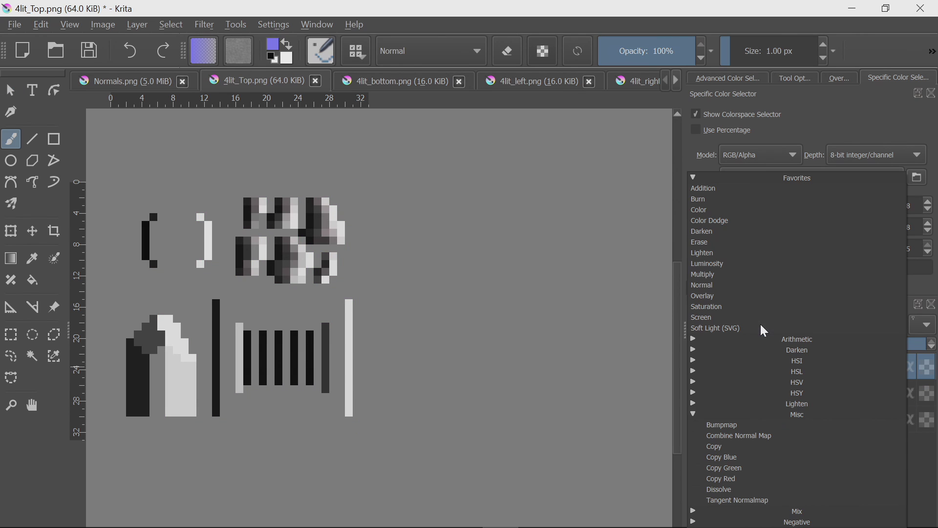
{"action": "left_click", "coordinate": [734, 479]}
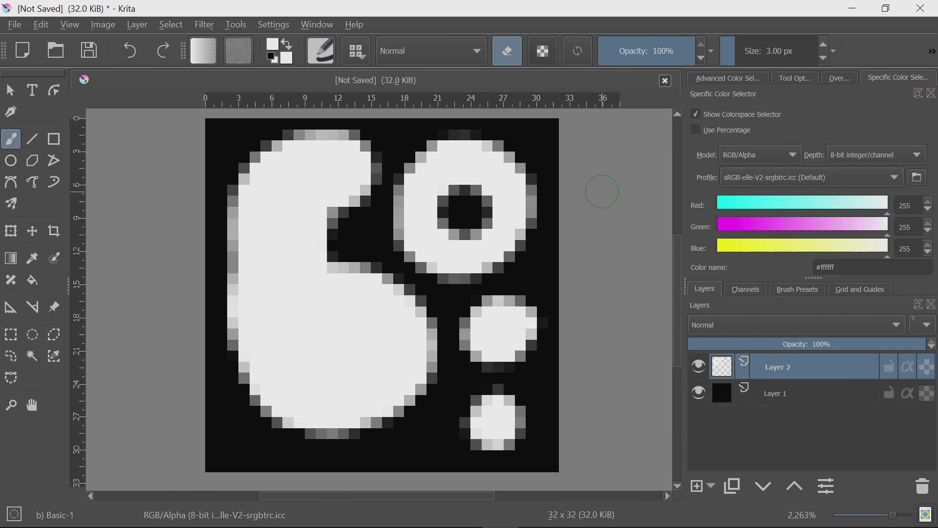
Step: Switch to Select Shapes and toggle Layer 2 to compare the white shapes against the black base
{"action": "key", "text": "q"}
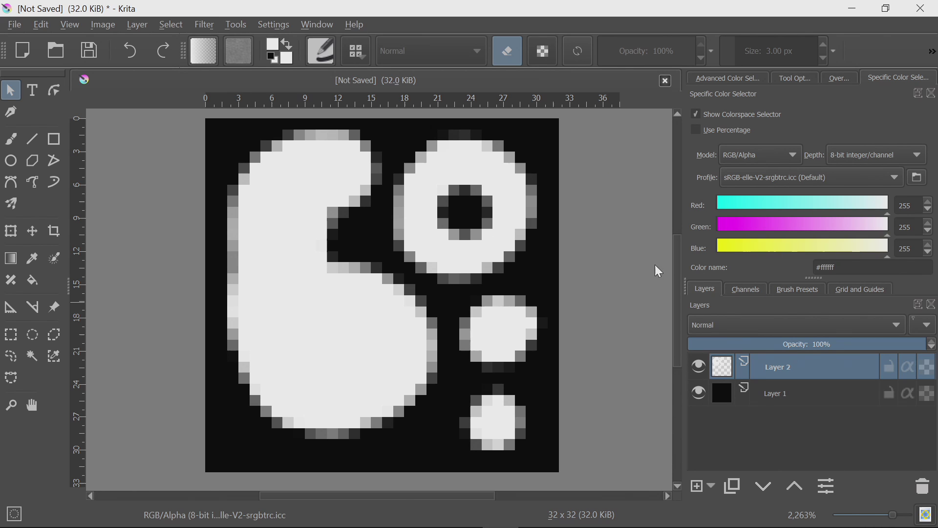
{"action": "left_click", "coordinate": [697, 365]}
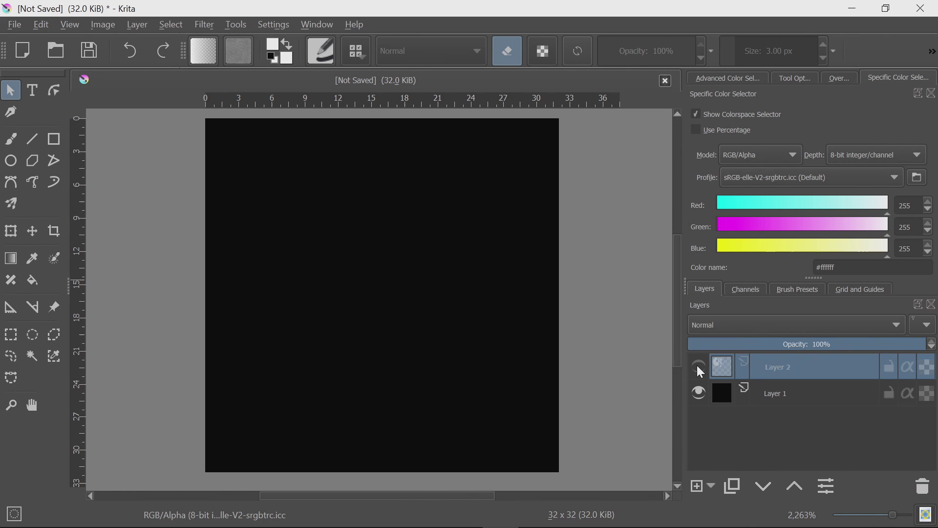
{"action": "left_click", "coordinate": [697, 365]}
{"action": "left_click", "coordinate": [700, 370]}
{"action": "left_click", "coordinate": [700, 369]}
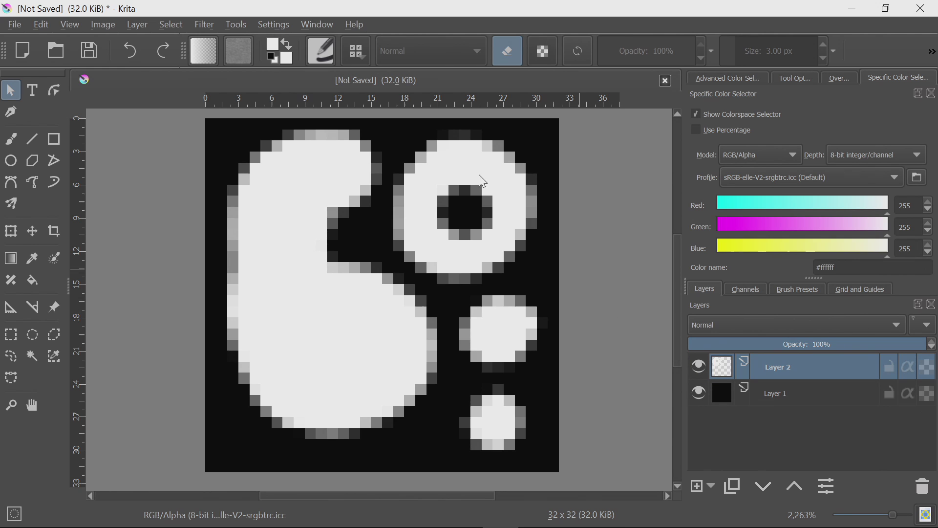
{"action": "left_click", "coordinate": [205, 25]}
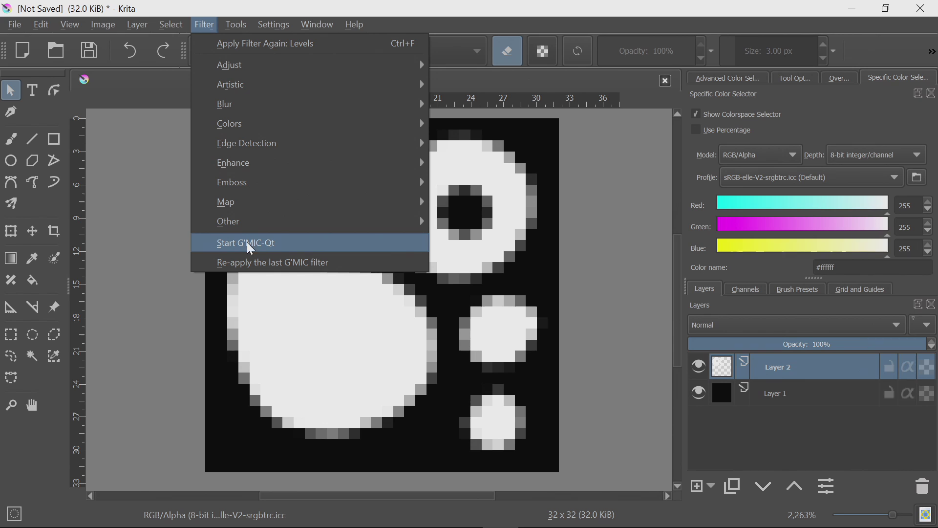
Step: Launch G'MIC-Qt to preview Illuminate 2D Shape with Normal Map output
{"action": "left_click", "coordinate": [274, 244]}
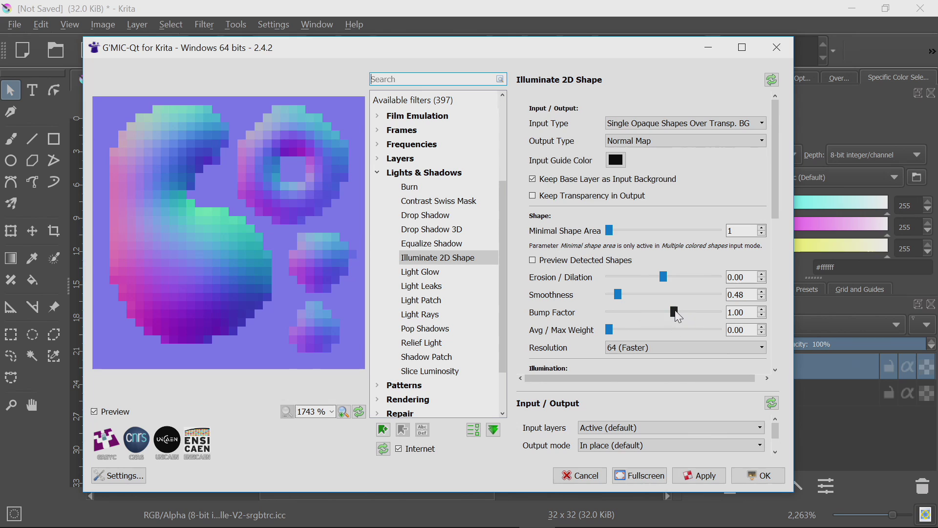
Step: Set Illuminate 2D Shape to Smoothness 0.43 and Bump Factor 1.14, and apply it to Layer 2
{"action": "mouse_move", "coordinate": [681, 310]}
{"action": "left_mouse_down"}
{"action": "mouse_move", "coordinate": [702, 314]}
{"action": "mouse_move", "coordinate": [679, 311]}
{"action": "left_mouse_up"}
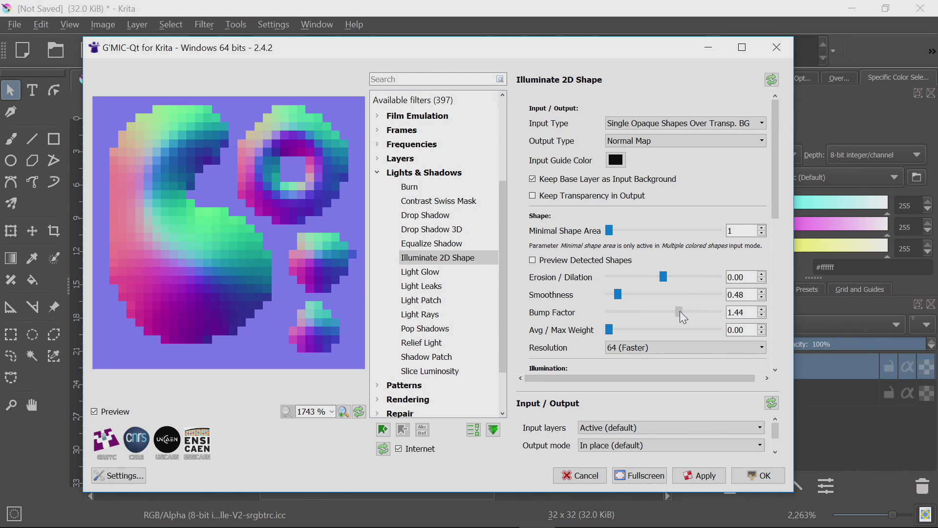
{"action": "left_click_drag", "start_coordinate": [618, 295], "coordinate": [650, 298]}
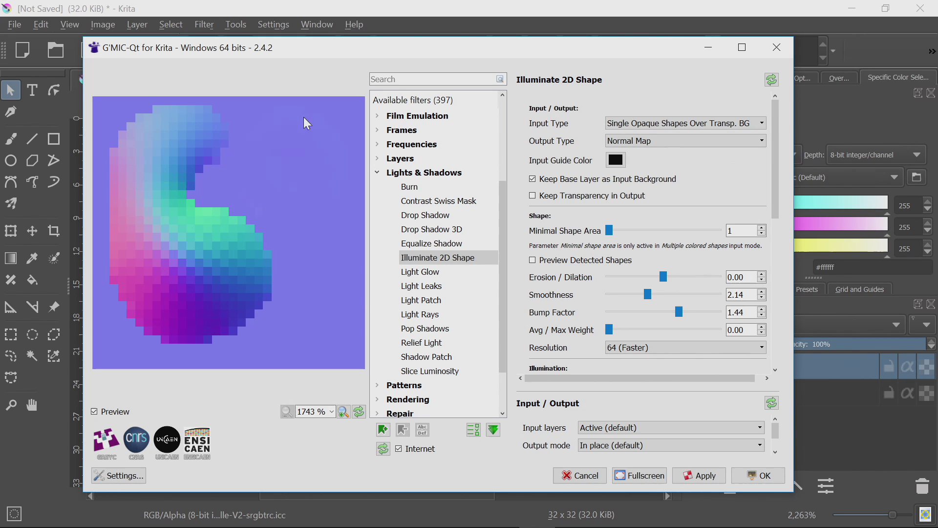
{"action": "left_click_drag", "start_coordinate": [633, 295], "coordinate": [629, 295]}
{"action": "double_click", "coordinate": [741, 295]}
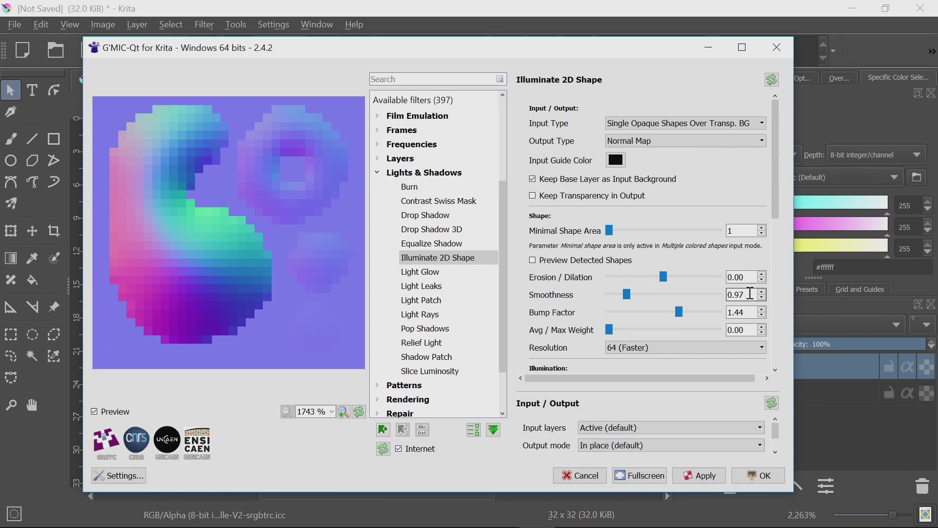
{"action": "type", "text": "1"}
{"action": "left_click_drag", "start_coordinate": [627, 295], "coordinate": [618, 295]}
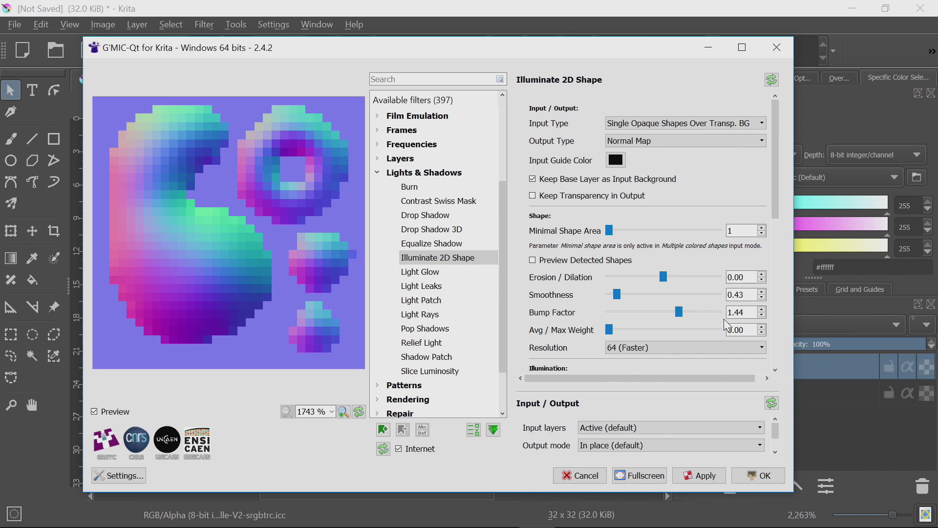
{"action": "scroll", "coordinate": [765, 316], "scroll_direction": "down", "scroll_amount": 3}
{"action": "left_click", "coordinate": [720, 477]}
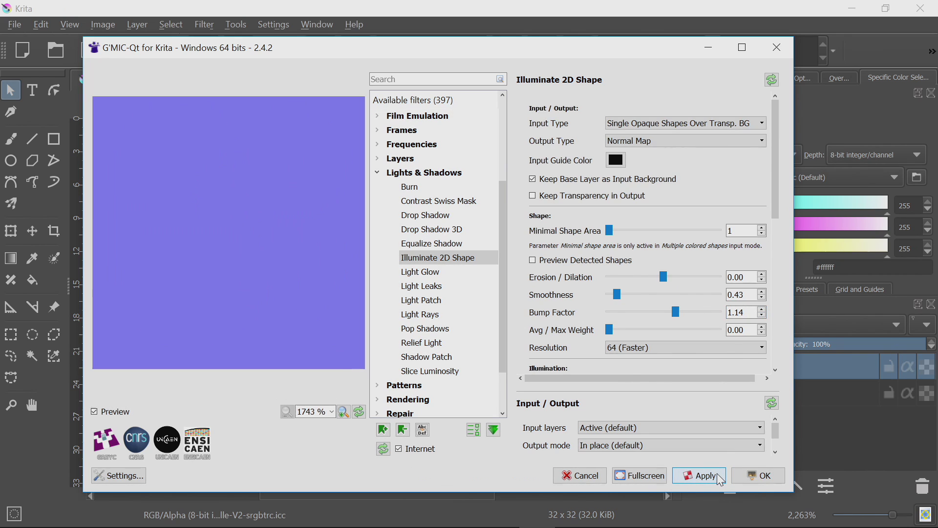
{"action": "left_click", "coordinate": [770, 474]}
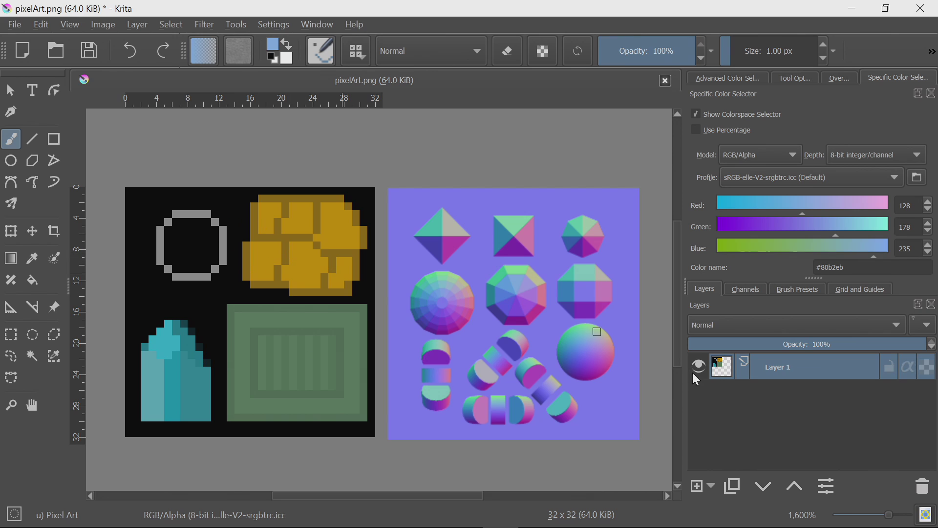
Step: Add a new empty Layer 4 above Layer 1 in pixelArt.png
{"action": "left_click", "coordinate": [697, 486]}
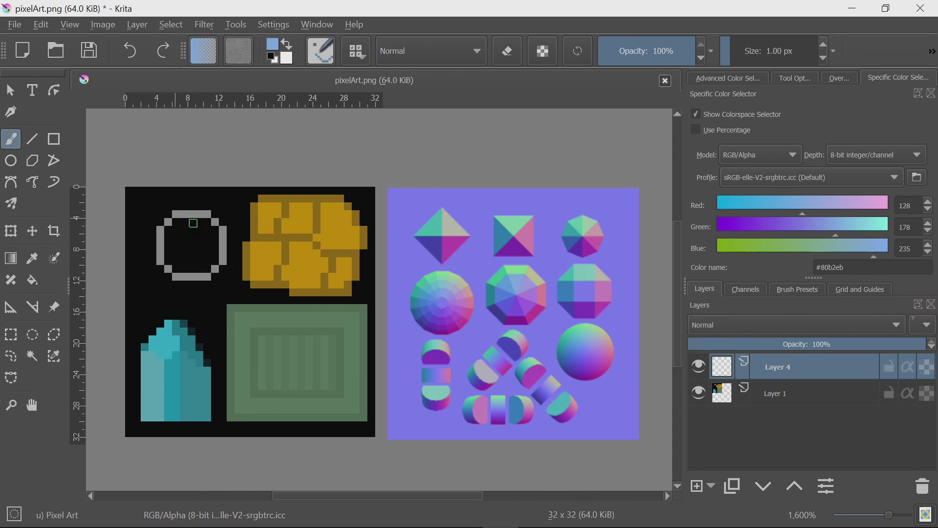
Step: Paint the ring's top edge light blue, top-right corner lavender and right side purple, using octagon colours
{"action": "left_click", "coordinate": [509, 279], "text": "ctrl"}
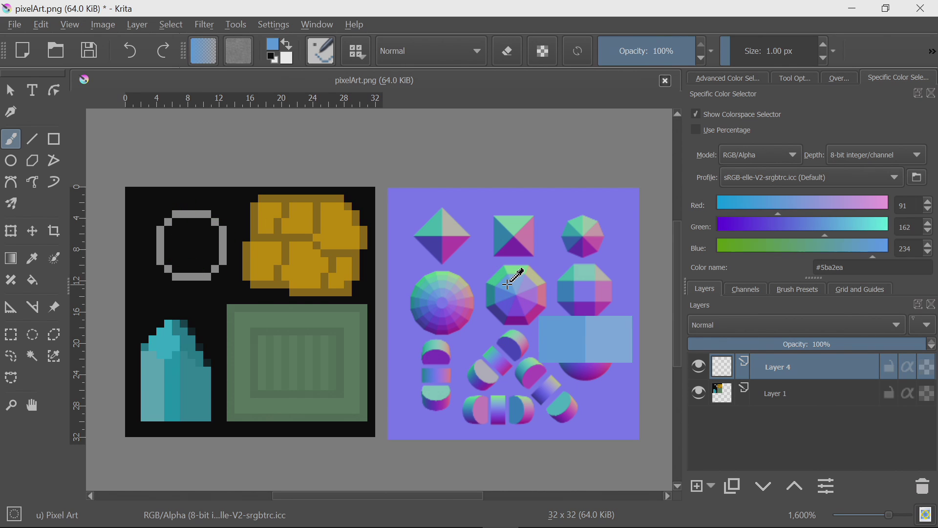
{"action": "left_click", "coordinate": [518, 281], "text": "ctrl"}
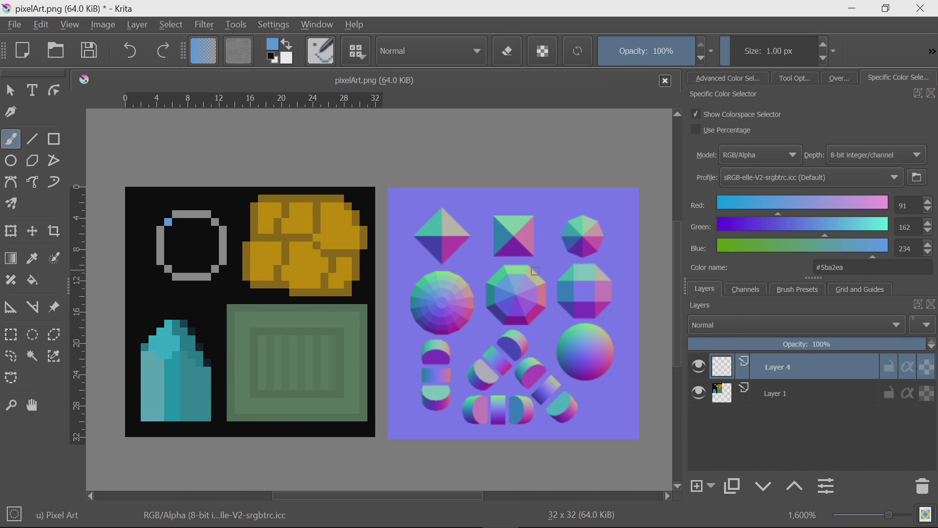
{"action": "left_click", "coordinate": [528, 272], "text": "ctrl"}
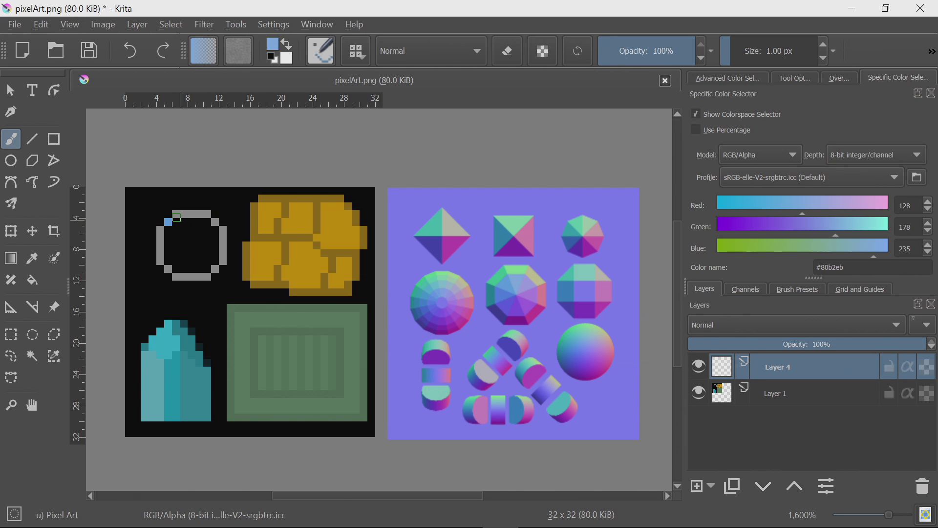
{"action": "left_click_drag", "start_coordinate": [176, 213], "coordinate": [207, 214]}
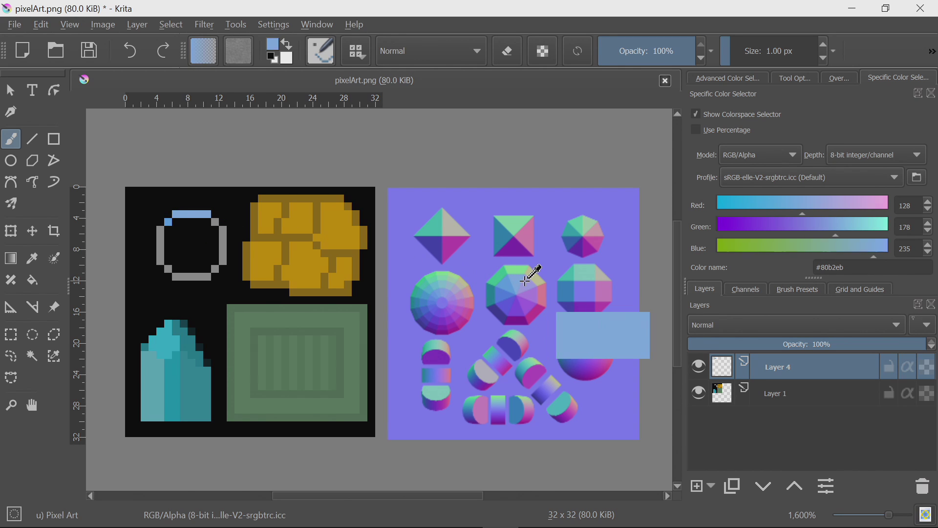
{"action": "left_click", "coordinate": [531, 272], "text": "ctrl"}
{"action": "left_click", "coordinate": [214, 221]}
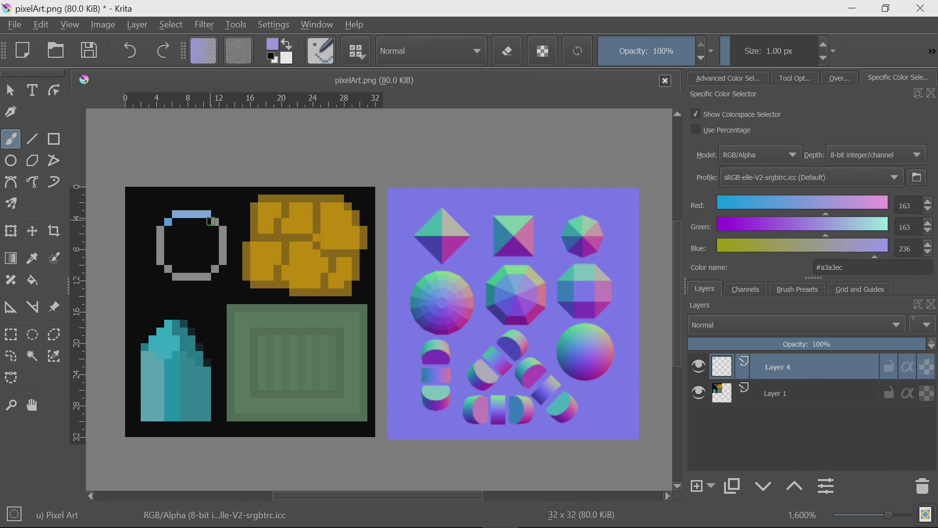
{"action": "left_click", "coordinate": [533, 294], "text": "ctrl"}
{"action": "left_click", "coordinate": [534, 278], "text": "ctrl"}
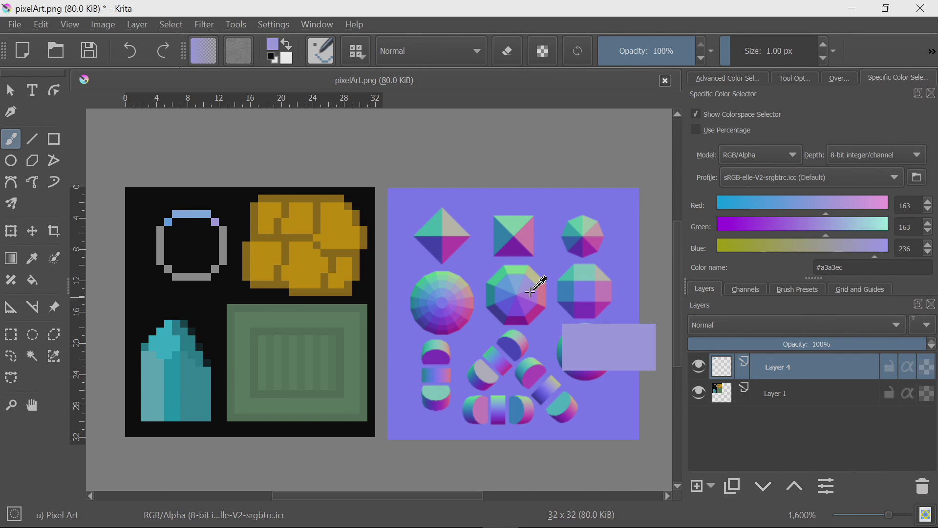
{"action": "left_click_drag", "start_coordinate": [221, 230], "coordinate": [222, 262]}
{"action": "left_click", "coordinate": [522, 294], "text": "ctrl"}
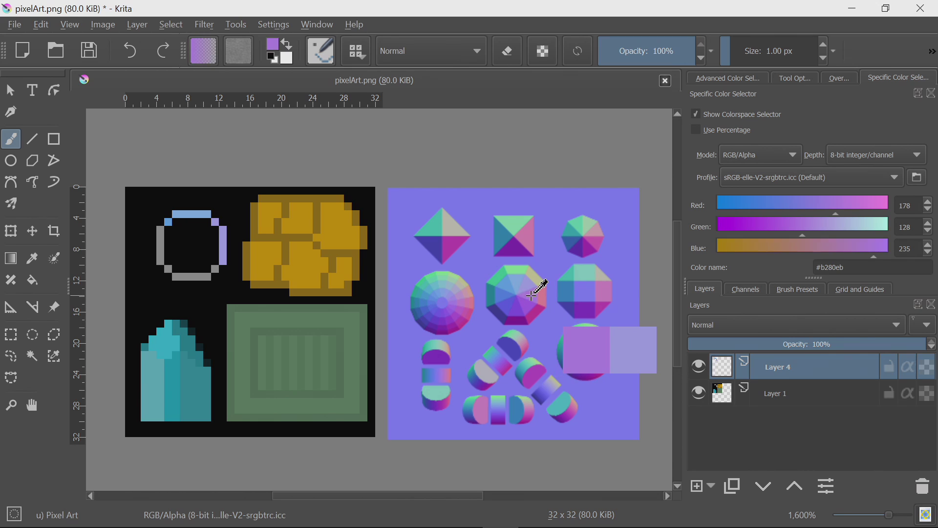
{"action": "left_click_drag", "start_coordinate": [222, 228], "coordinate": [223, 265]}
Step: Paint the ring's lower-right corner and bottom row purple and its left edge blue
{"action": "left_click", "coordinate": [495, 302], "text": "ctrl"}
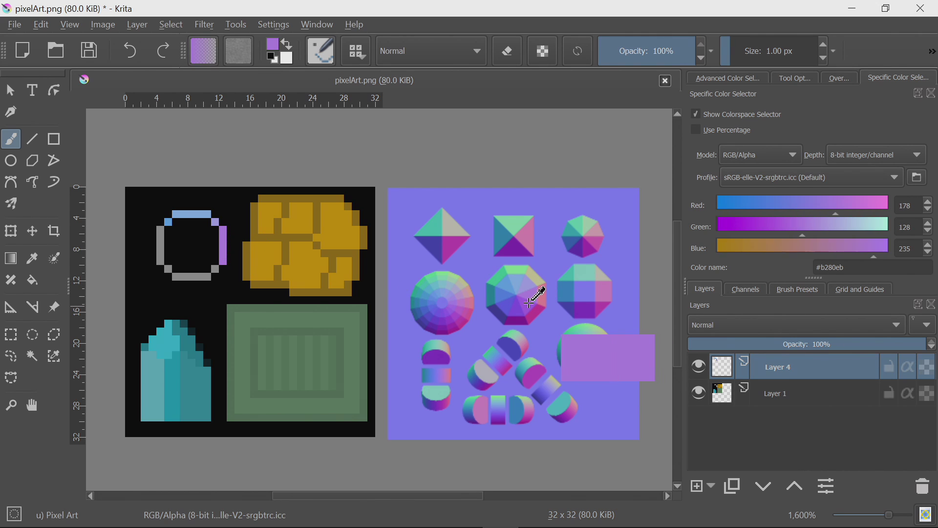
{"action": "left_click", "coordinate": [215, 269]}
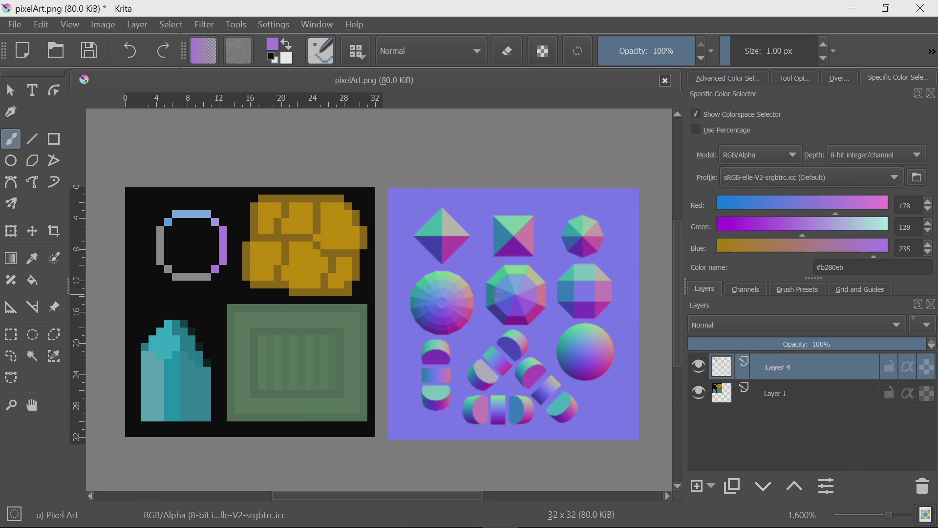
{"action": "left_click_drag", "start_coordinate": [527, 299], "coordinate": [508, 311]}
{"action": "left_click_drag", "start_coordinate": [180, 276], "coordinate": [211, 276]}
{"action": "left_click_drag", "start_coordinate": [524, 305], "coordinate": [502, 292]}
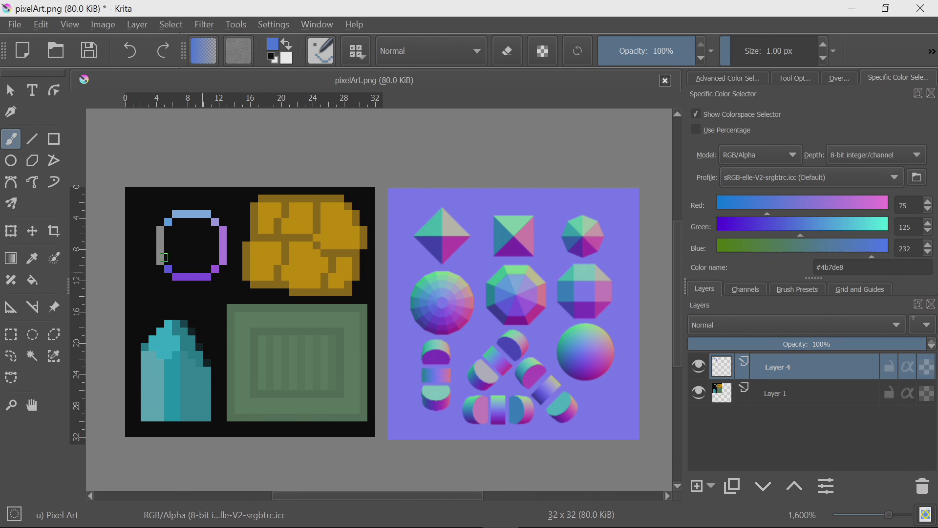
{"action": "left_click_drag", "start_coordinate": [161, 261], "coordinate": [161, 228]}
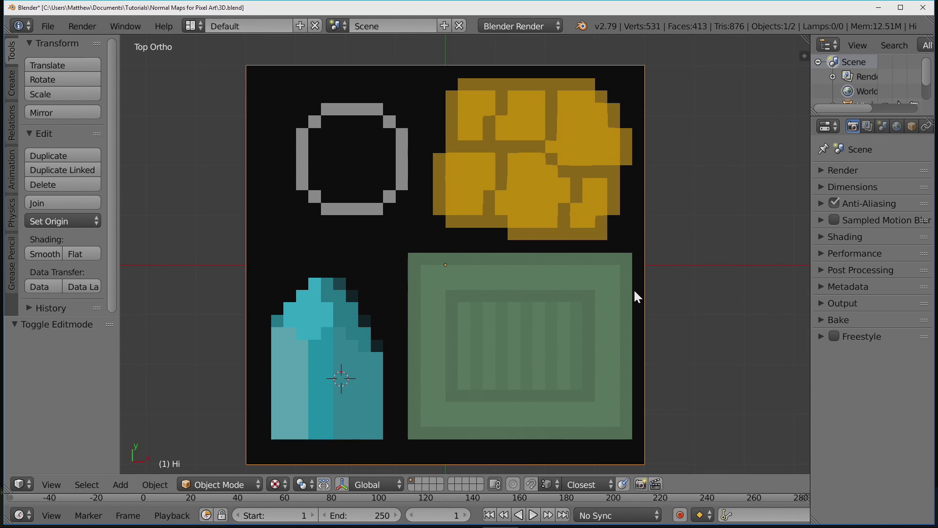
Step: View the plane's relief in Solid shading at an angle, then return to textured top-down view
{"action": "left_click", "coordinate": [278, 485]}
{"action": "left_click", "coordinate": [298, 433]}
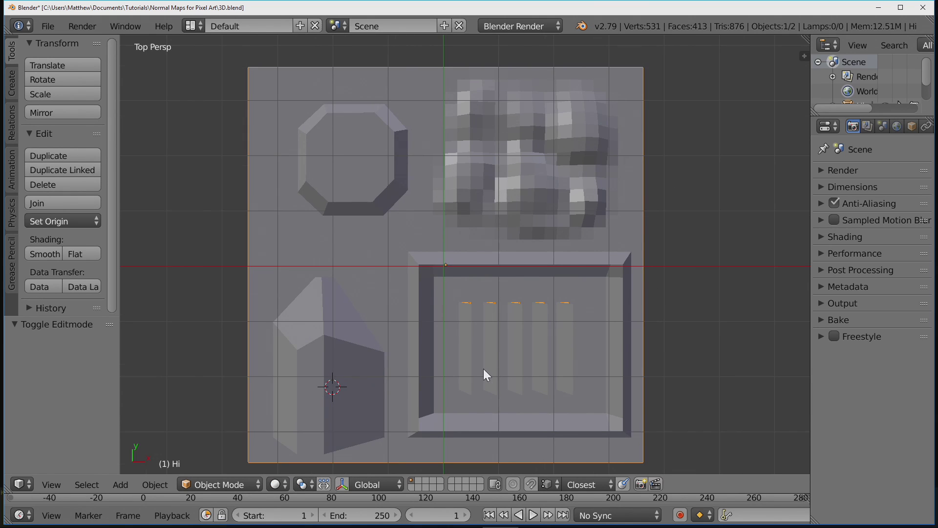
{"action": "left_click_drag", "start_coordinate": [483, 368], "coordinate": [449, 324]}
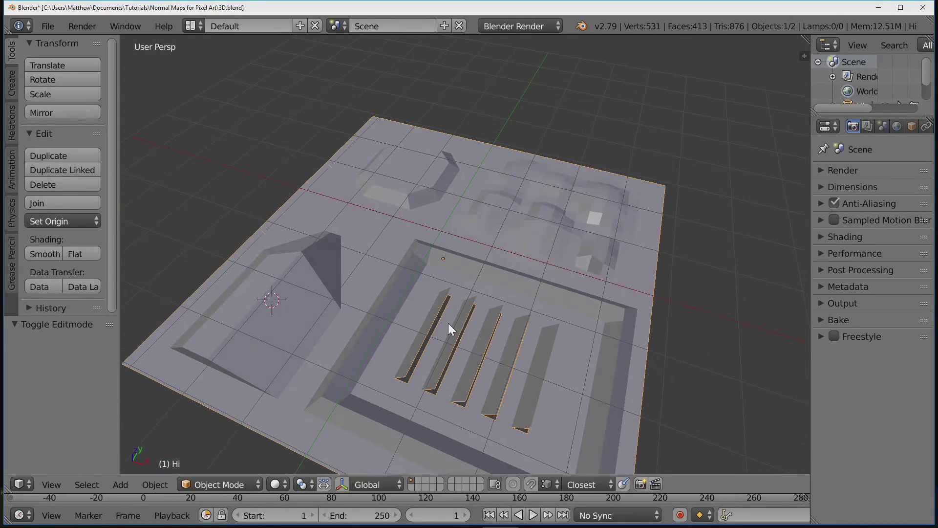
{"action": "left_click", "coordinate": [276, 484]}
{"action": "left_click", "coordinate": [326, 417]}
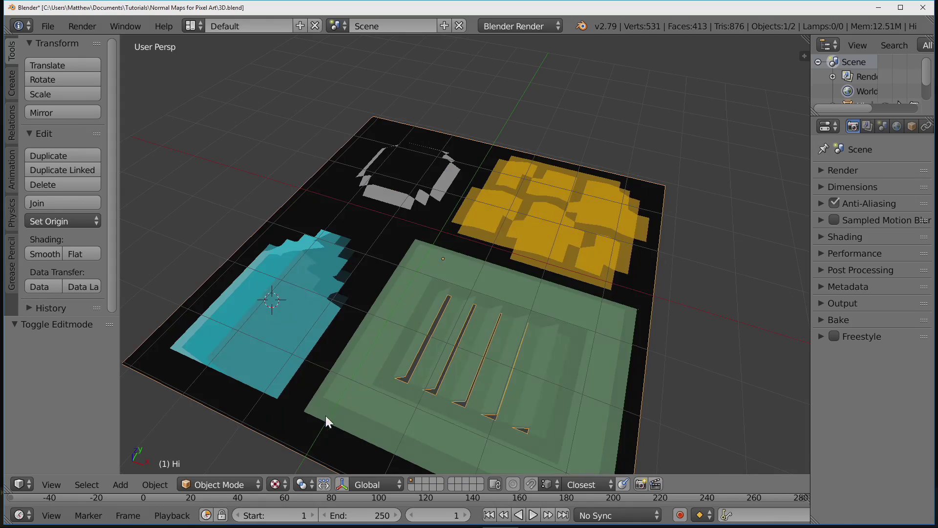
{"action": "left_click_drag", "start_coordinate": [544, 344], "coordinate": [502, 366]}
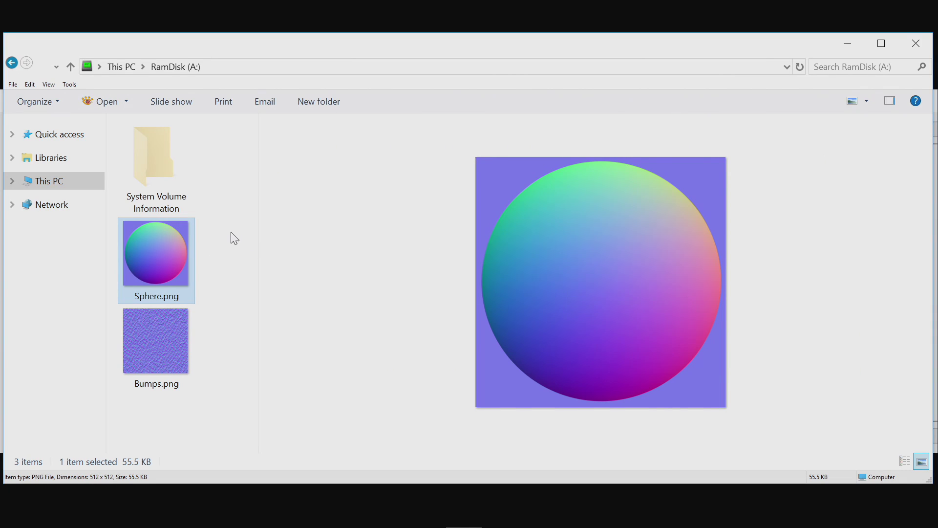
Step: Preview the Bumps.png and Sphere.png normal maps in File Explorer's preview pane
{"action": "left_click", "coordinate": [157, 336]}
{"action": "left_click", "coordinate": [148, 257]}
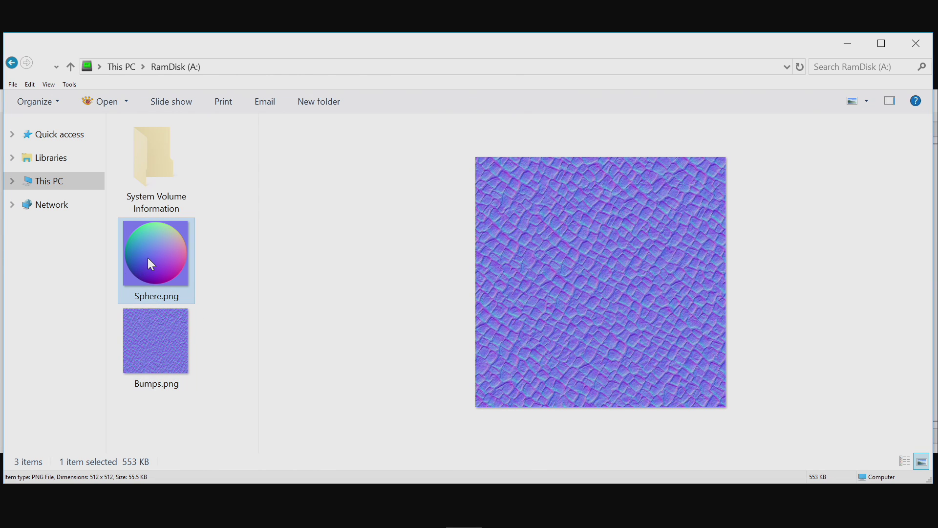
{"action": "left_click", "coordinate": [169, 315]}
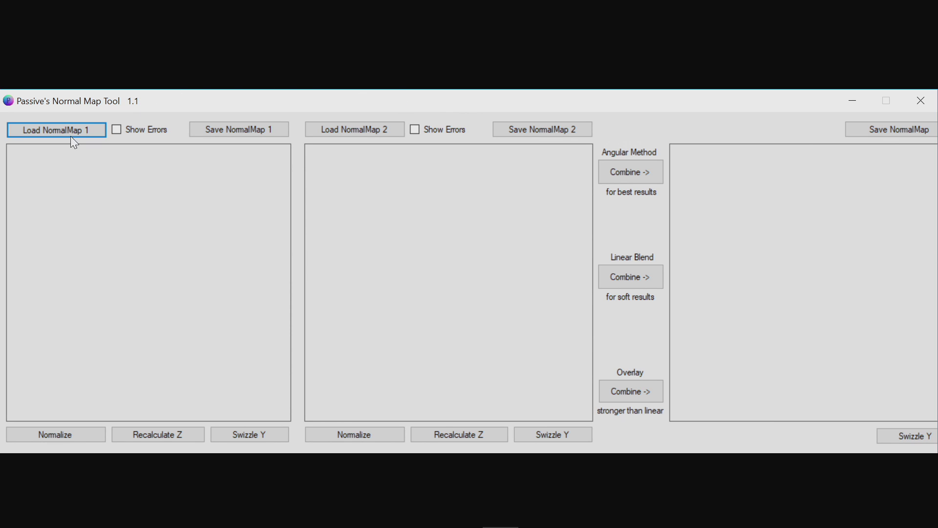
Step: Load Sphere.png as normal map 1 and Bumps.png as normal map 2
{"action": "left_click", "coordinate": [40, 130]}
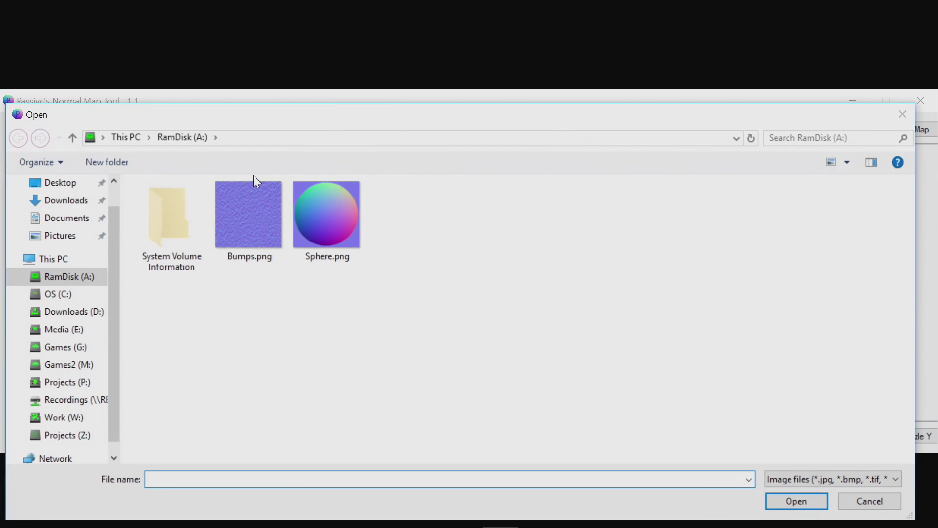
{"action": "left_click", "coordinate": [328, 212]}
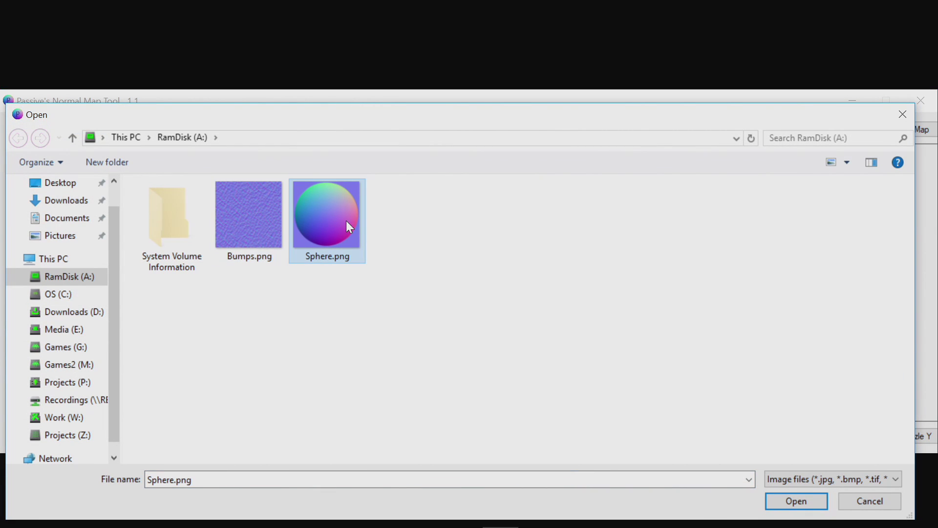
{"action": "left_click", "coordinate": [790, 504]}
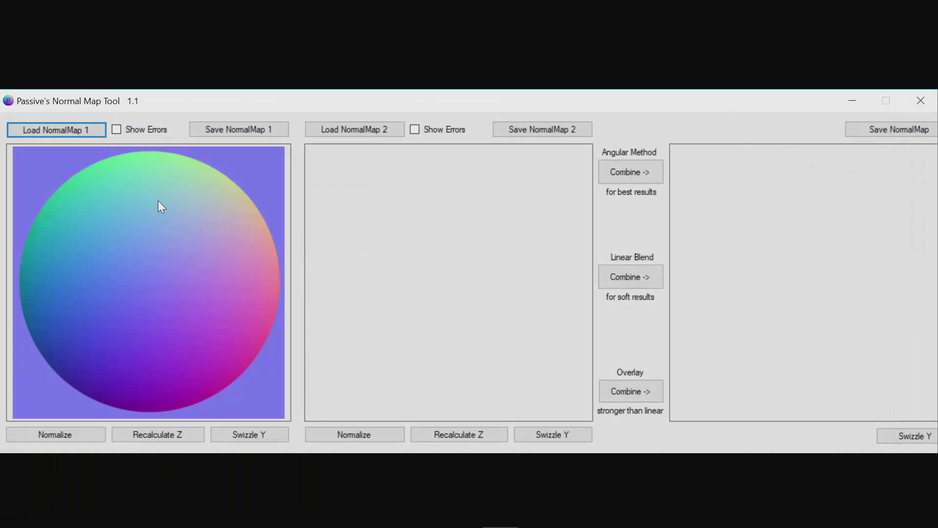
{"action": "left_click", "coordinate": [372, 131]}
{"action": "left_click", "coordinate": [251, 213]}
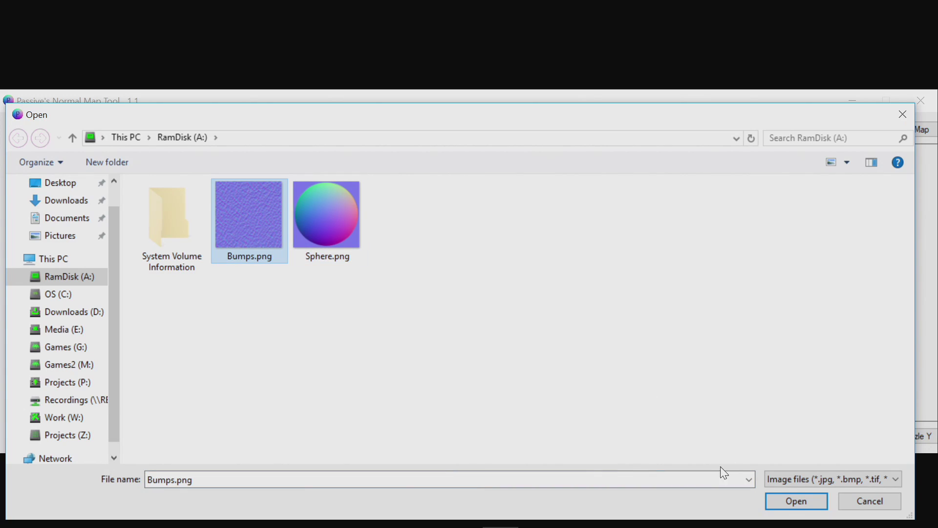
{"action": "left_click", "coordinate": [782, 499]}
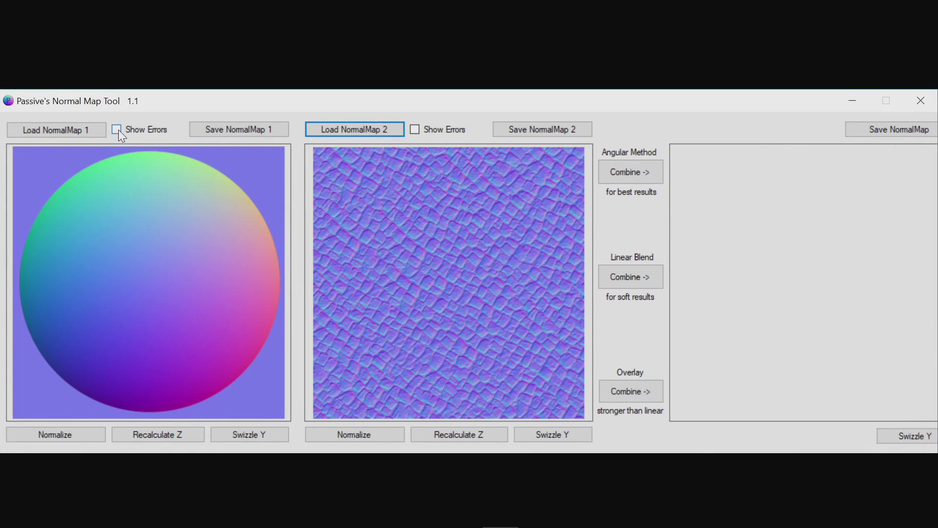
Step: Toggle Show Errors on and off for both the sphere and bumps maps
{"action": "left_click", "coordinate": [117, 130]}
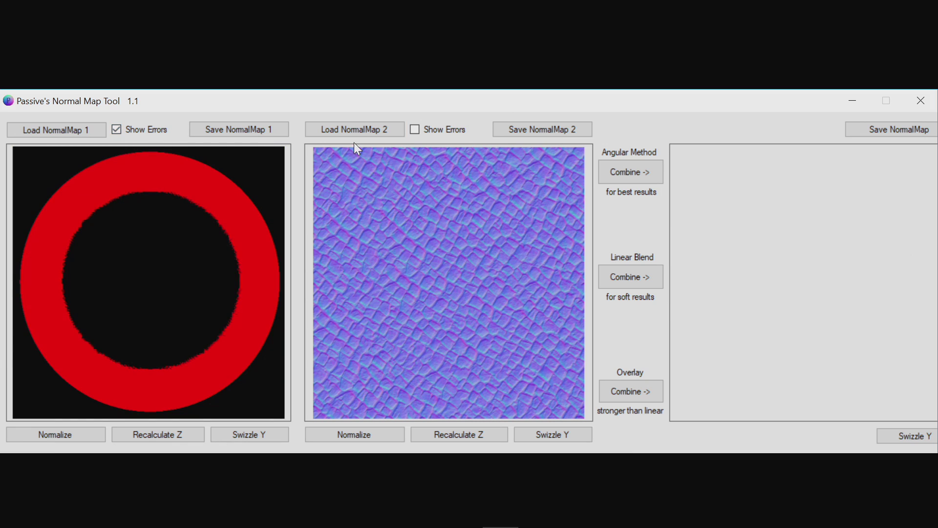
{"action": "left_click", "coordinate": [415, 129]}
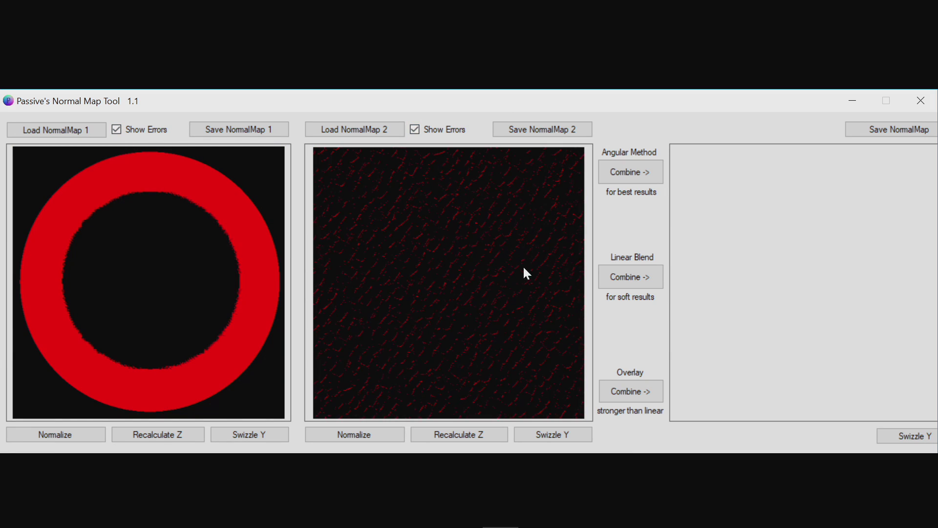
{"action": "left_click", "coordinate": [416, 130]}
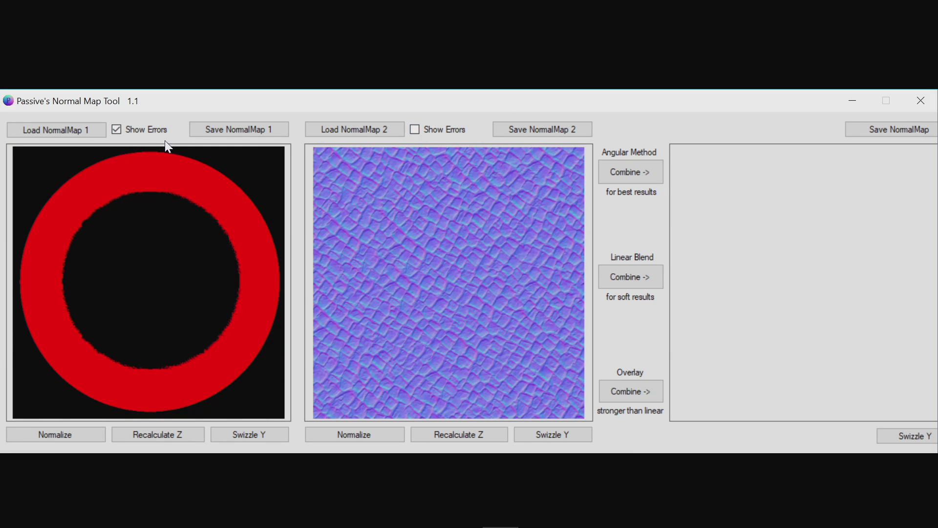
{"action": "left_click", "coordinate": [115, 130]}
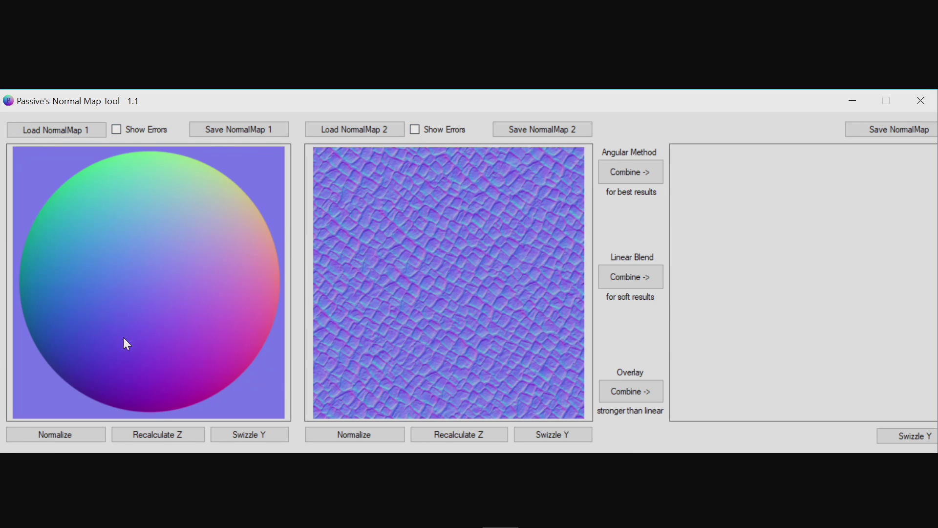
Step: Normalize both maps and recheck each for errors
{"action": "left_click", "coordinate": [78, 436]}
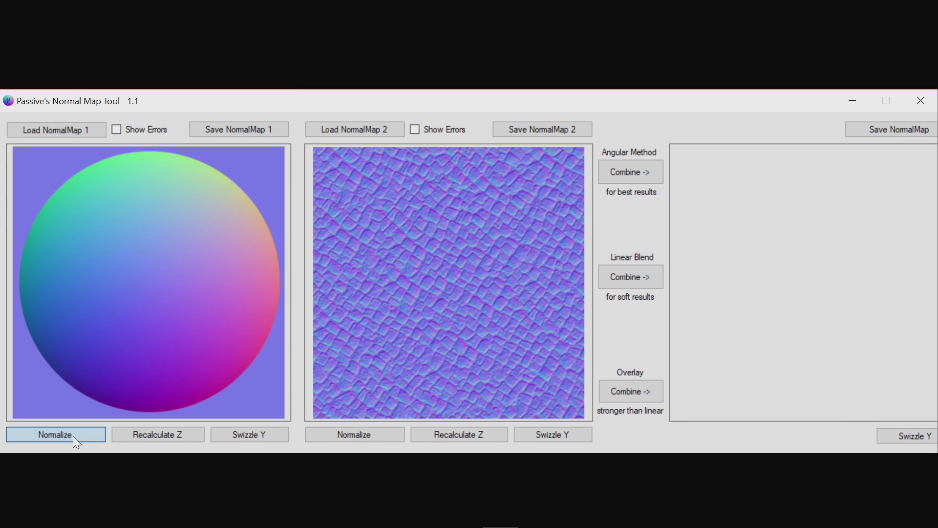
{"action": "left_click", "coordinate": [370, 437]}
{"action": "left_click", "coordinate": [369, 436]}
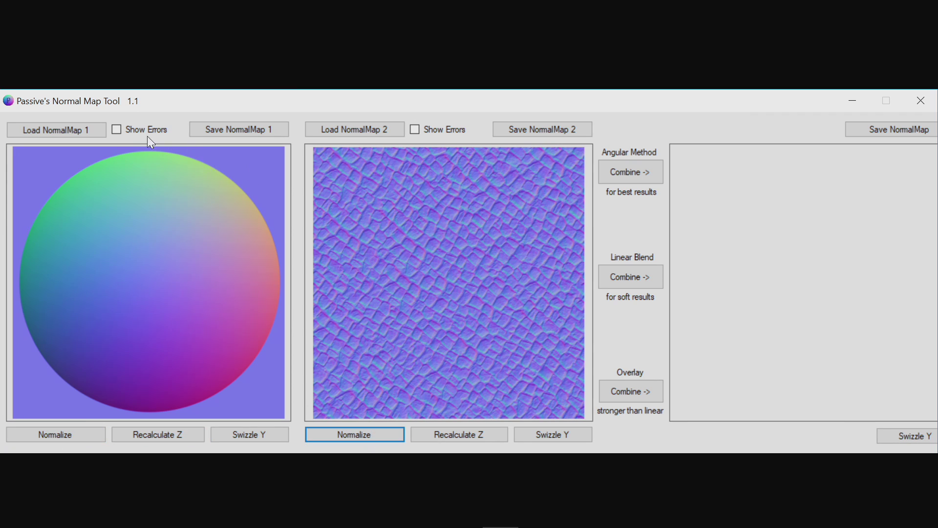
{"action": "left_click", "coordinate": [118, 130]}
{"action": "left_click", "coordinate": [118, 130]}
{"action": "left_click", "coordinate": [416, 129]}
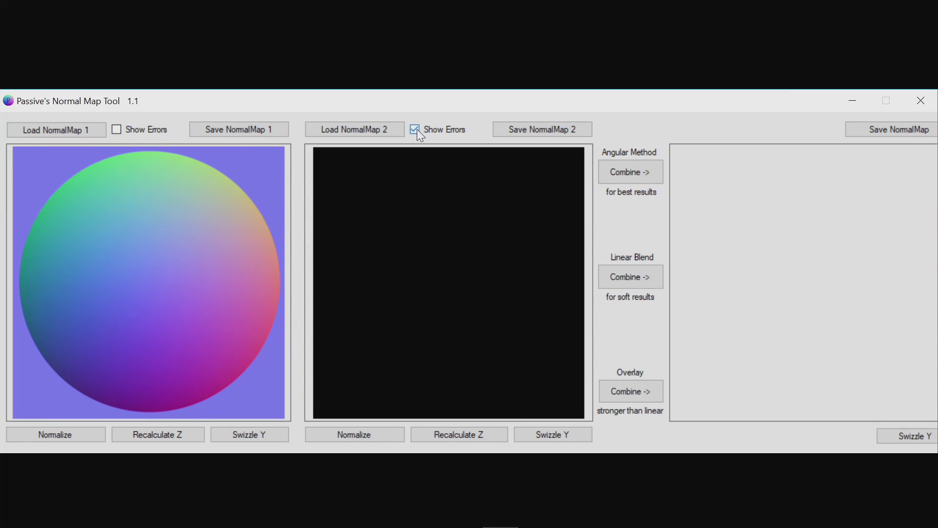
{"action": "left_click", "coordinate": [416, 130]}
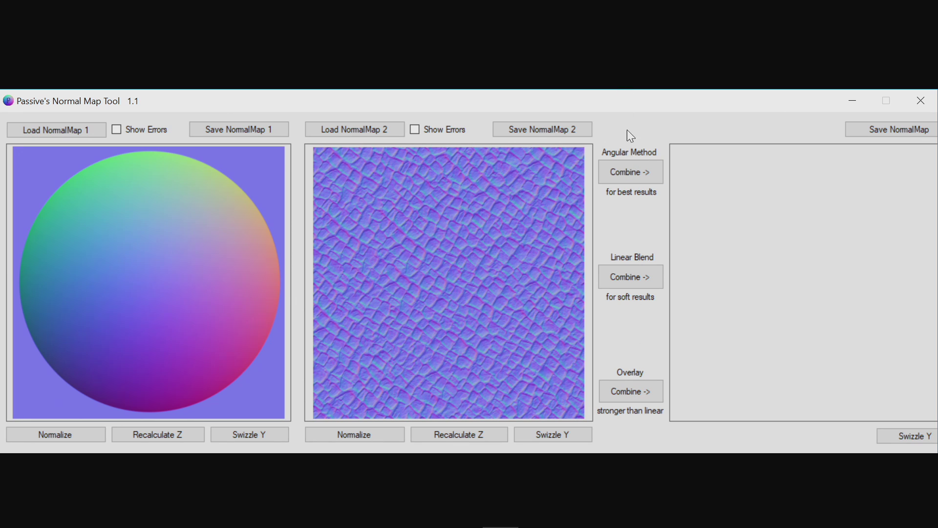
Step: Combine the two maps with the Angular Method and save the result as 'Combined'
{"action": "left_click", "coordinate": [632, 172]}
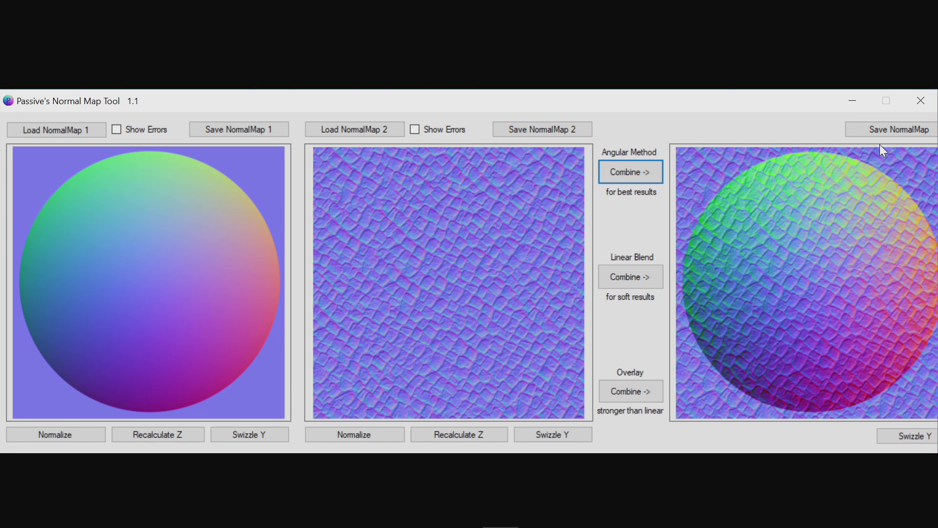
{"action": "left_click", "coordinate": [891, 129]}
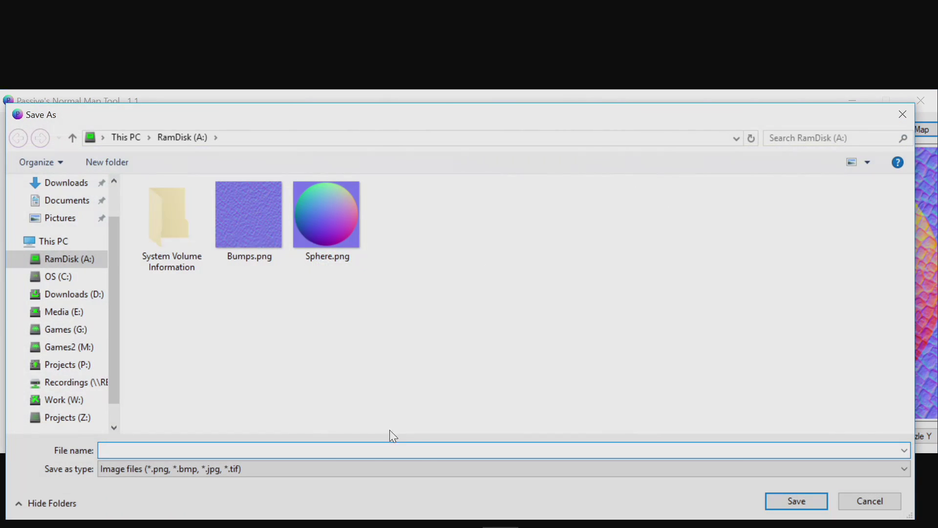
{"action": "type", "text": "Combined"}
{"action": "left_click", "coordinate": [806, 499]}
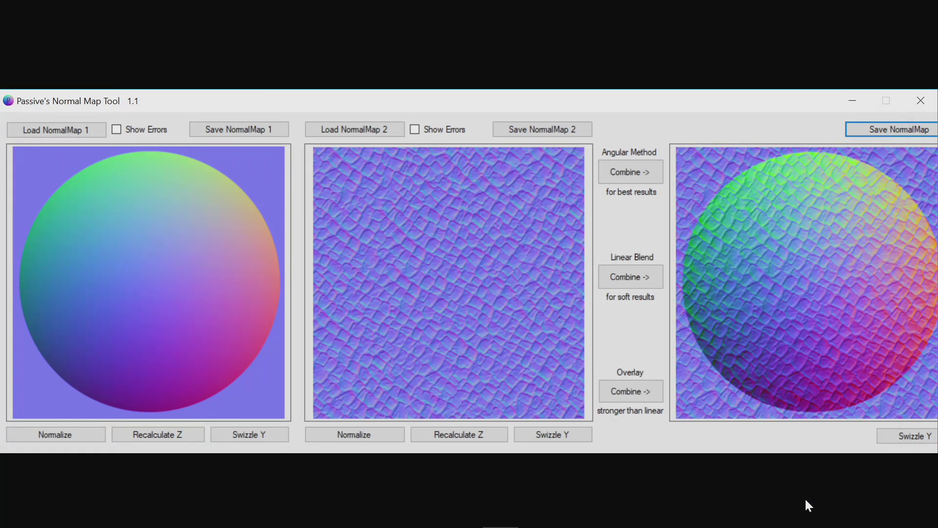